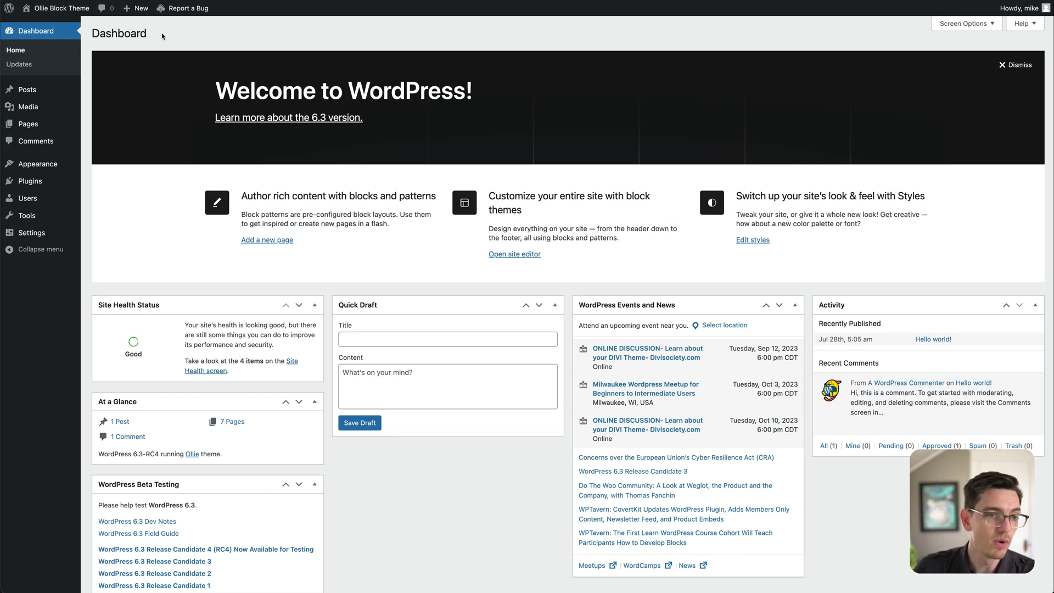
Step: Open the site editor and go to its pattern management area
{"action": "mouse_move", "coordinate": [45, 165]}
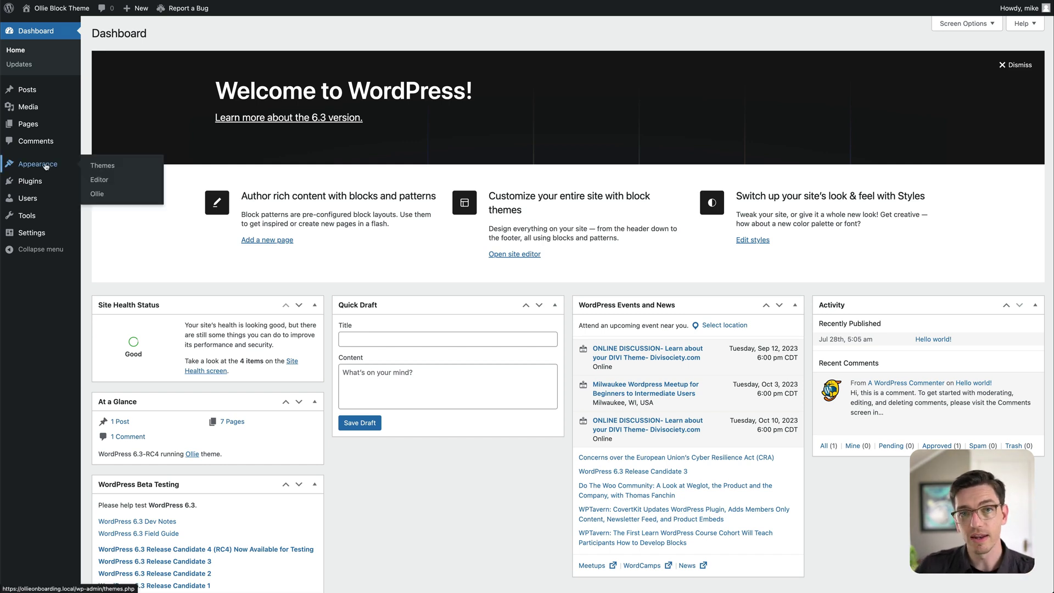
{"action": "left_click", "coordinate": [103, 185]}
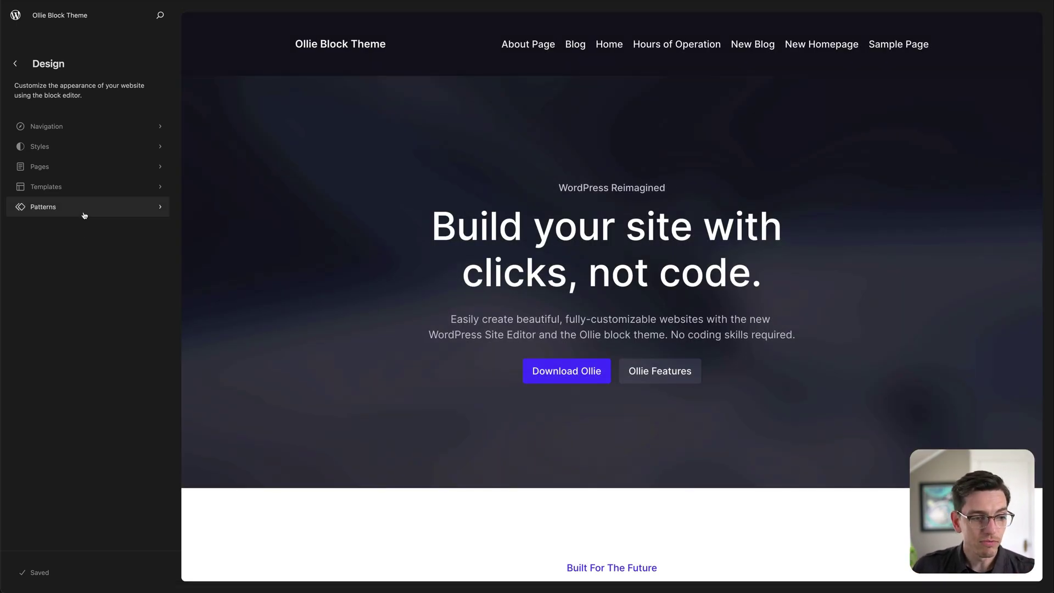
{"action": "left_click", "coordinate": [84, 212]}
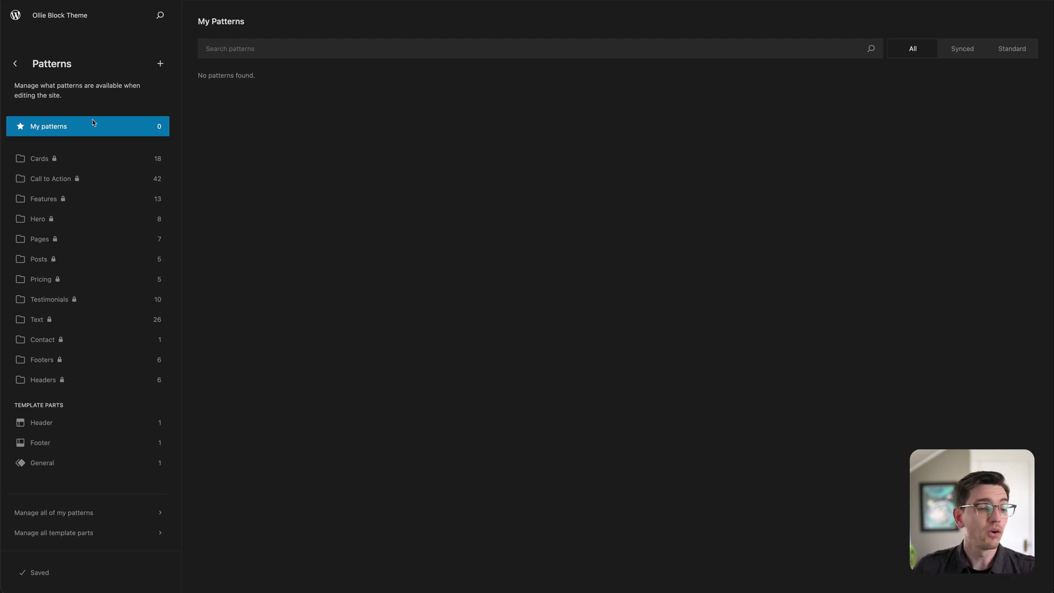
Step: Browse the theme's pattern categories in the site editor, viewing Cards, Call to Action, Hero and Pages
{"action": "left_click", "coordinate": [77, 160]}
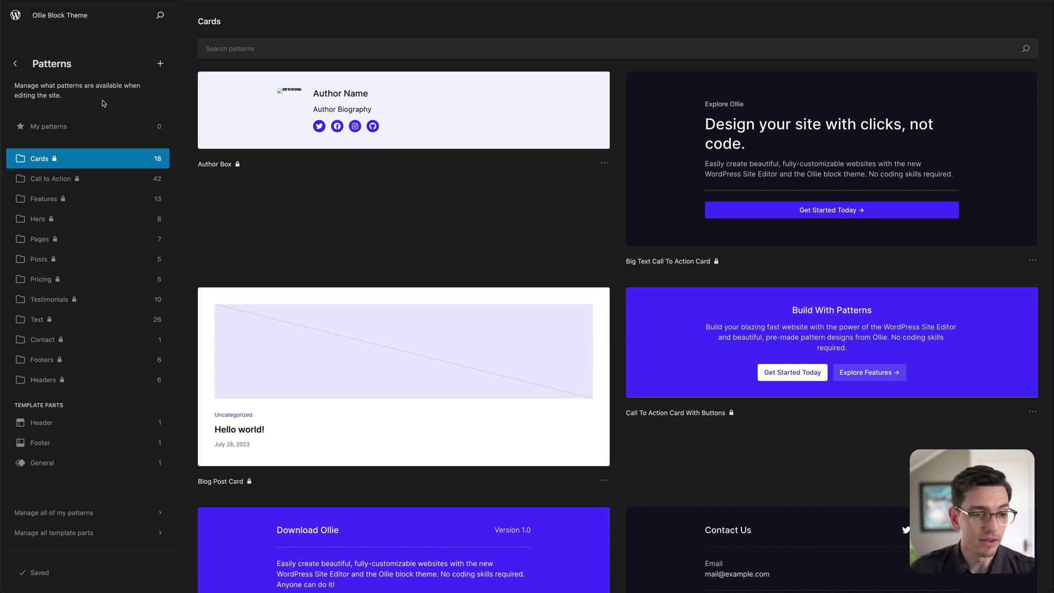
{"action": "scroll", "coordinate": [229, 200], "scroll_direction": "down", "scroll_amount": 8}
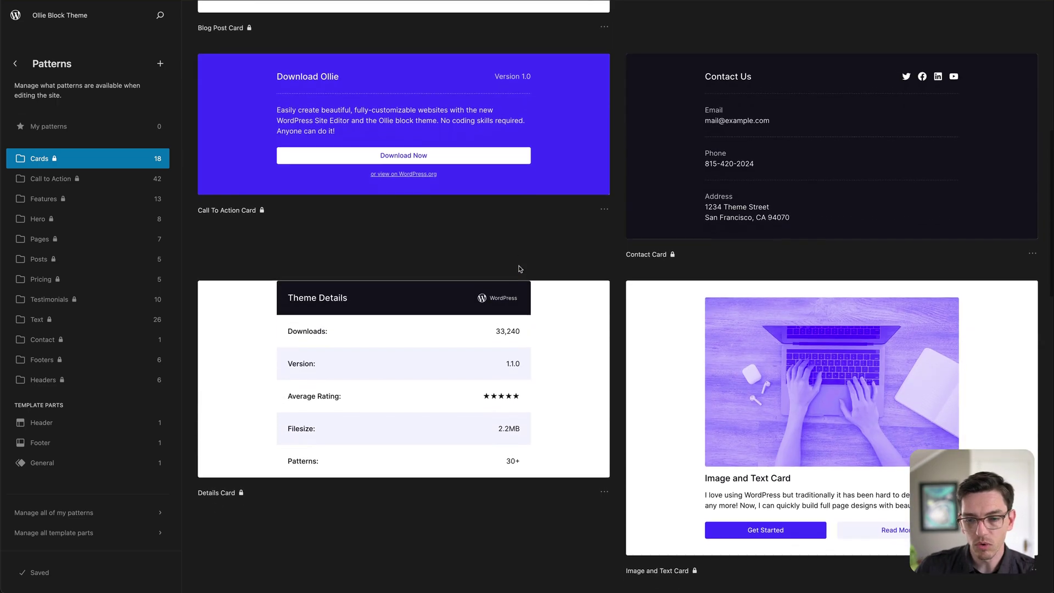
{"action": "scroll", "coordinate": [551, 271], "scroll_direction": "down", "scroll_amount": 3}
{"action": "scroll", "coordinate": [604, 275], "scroll_direction": "down", "scroll_amount": 3}
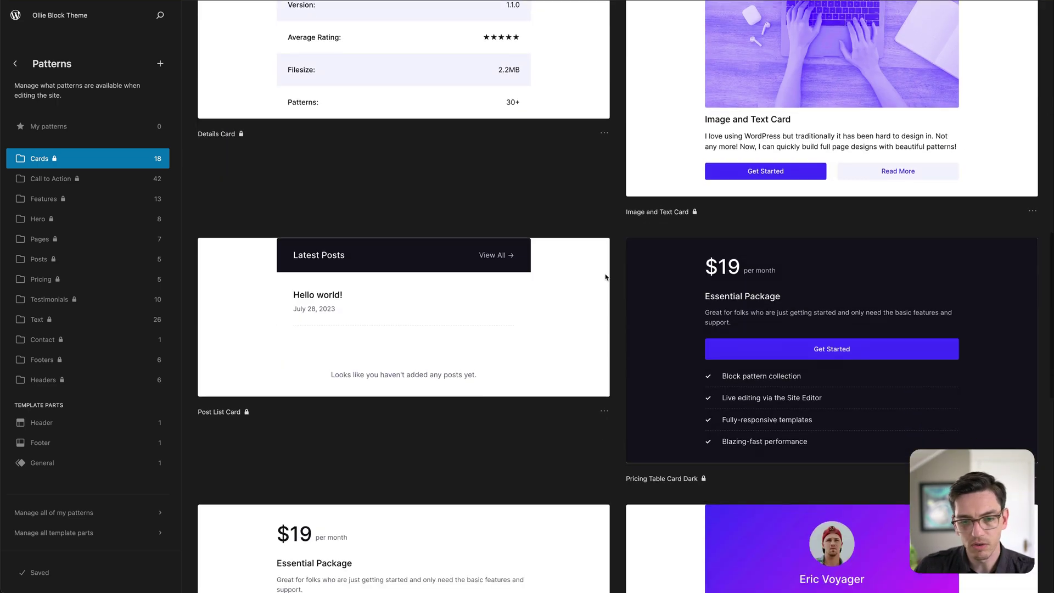
{"action": "left_click", "coordinate": [106, 186]}
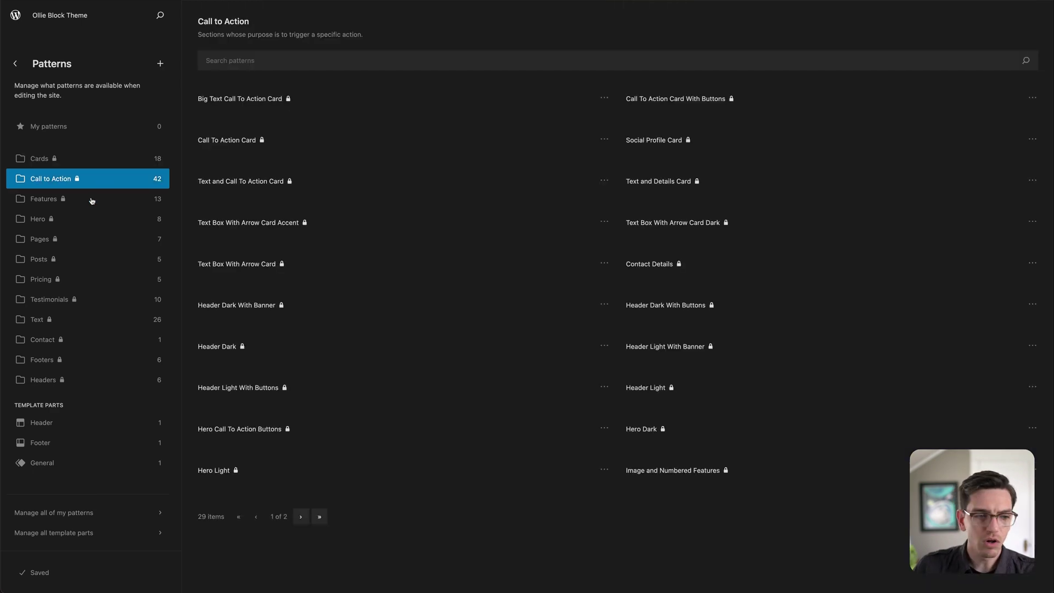
{"action": "left_click", "coordinate": [85, 220]}
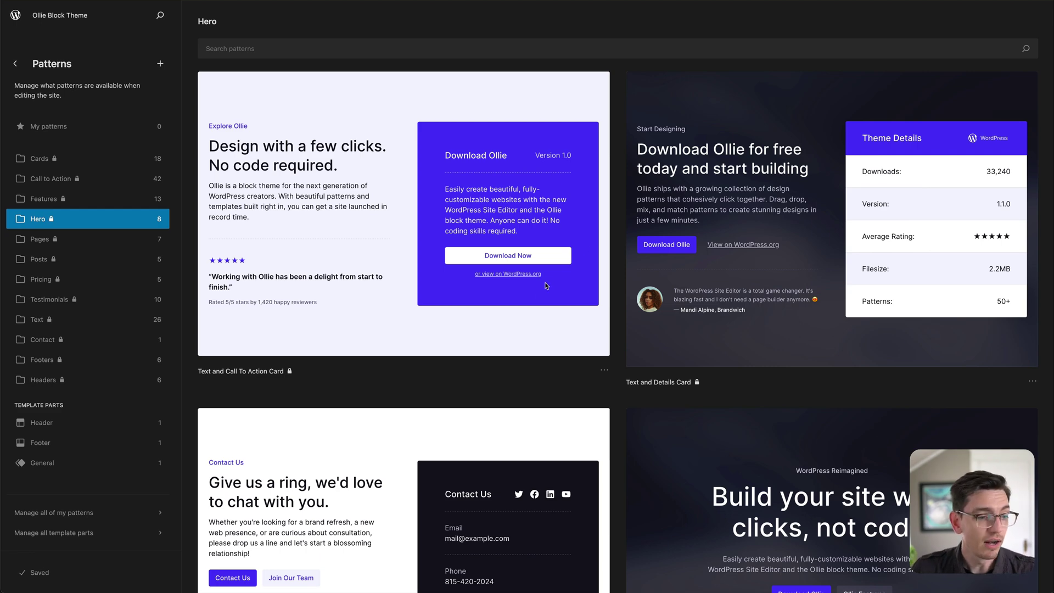
{"action": "left_click", "coordinate": [101, 242]}
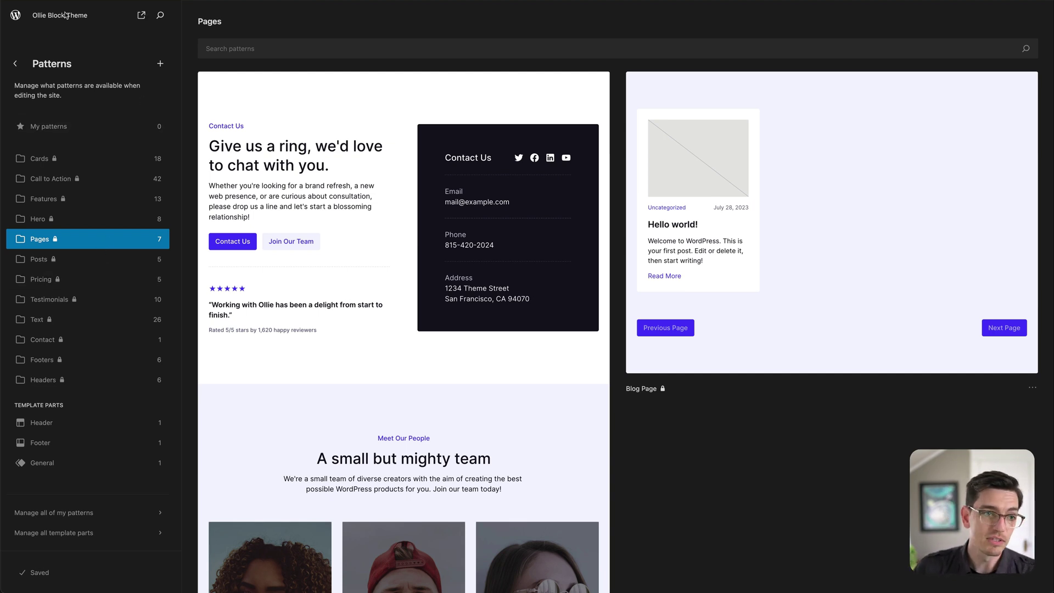
Step: Return to the WordPress dashboard and create a new page
{"action": "left_click", "coordinate": [15, 15]}
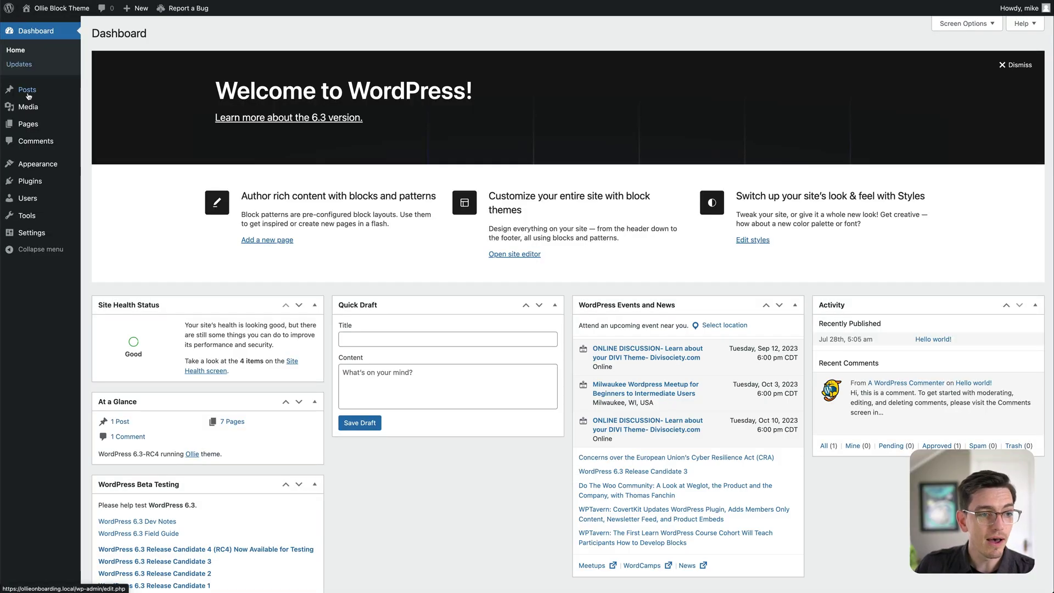
{"action": "mouse_move", "coordinate": [30, 123]}
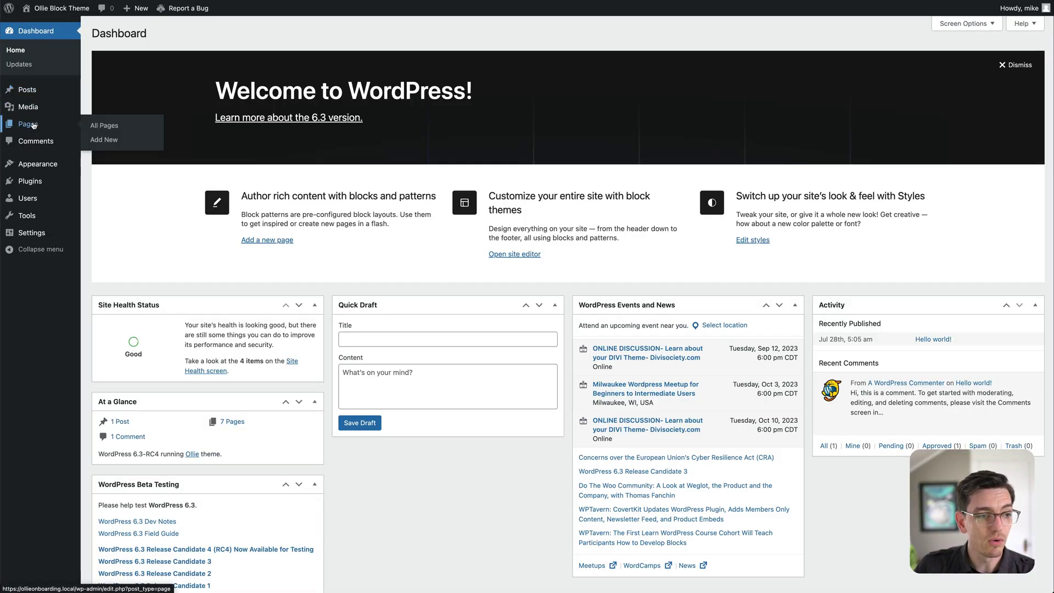
{"action": "left_click", "coordinate": [104, 141]}
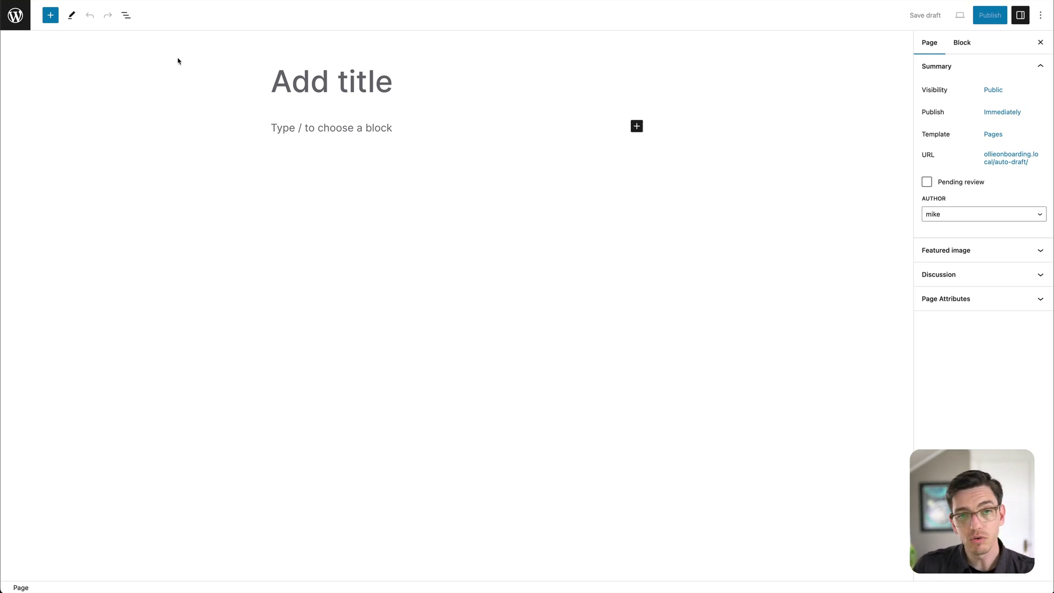
Step: Browse the block patterns available in the page editor, looking through the Posts and Text categories
{"action": "left_click", "coordinate": [51, 19]}
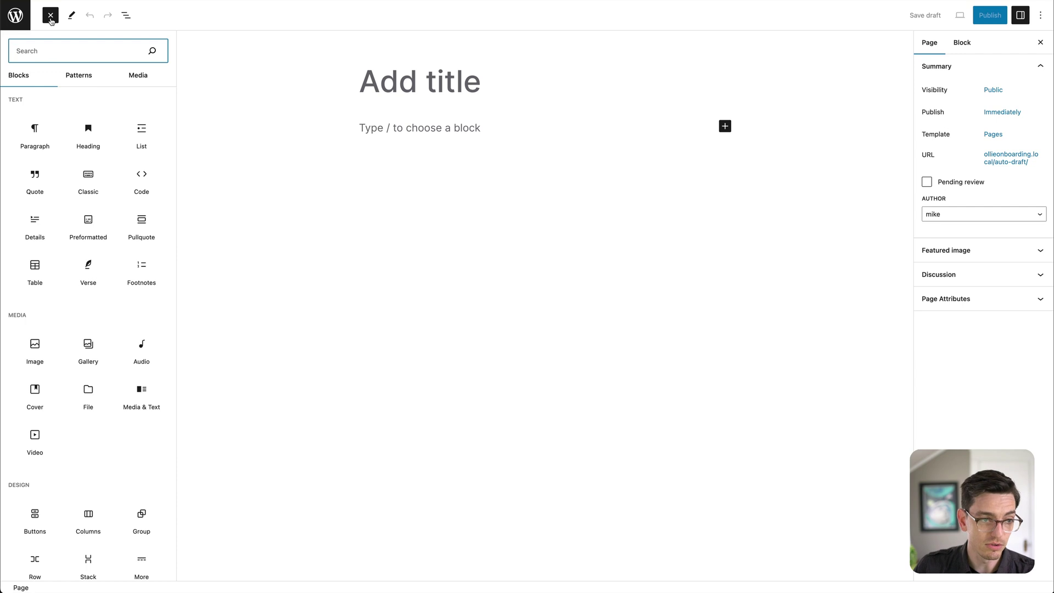
{"action": "left_click", "coordinate": [79, 78]}
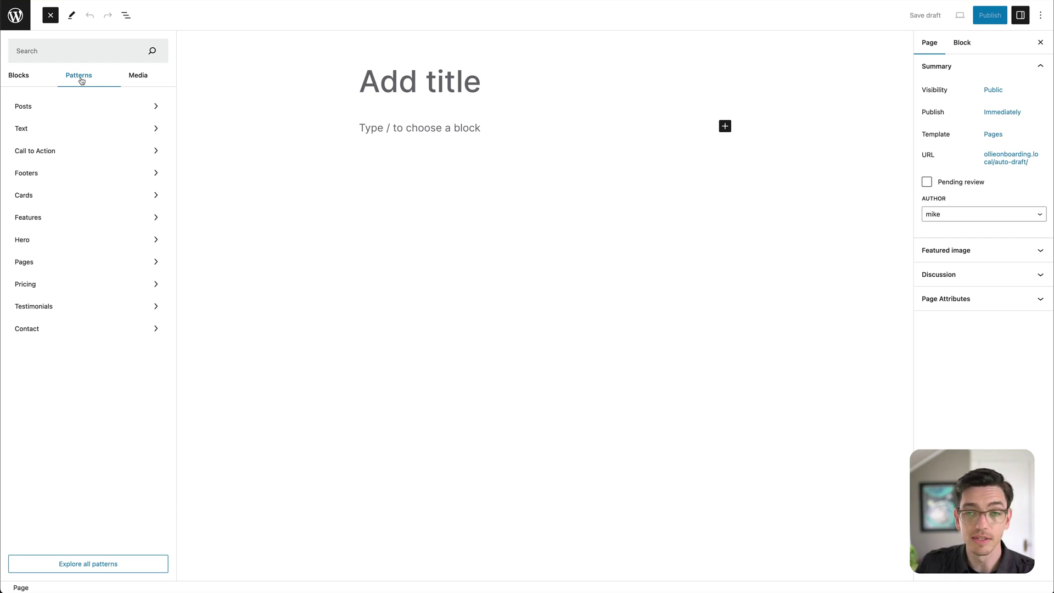
{"action": "left_click", "coordinate": [81, 105]}
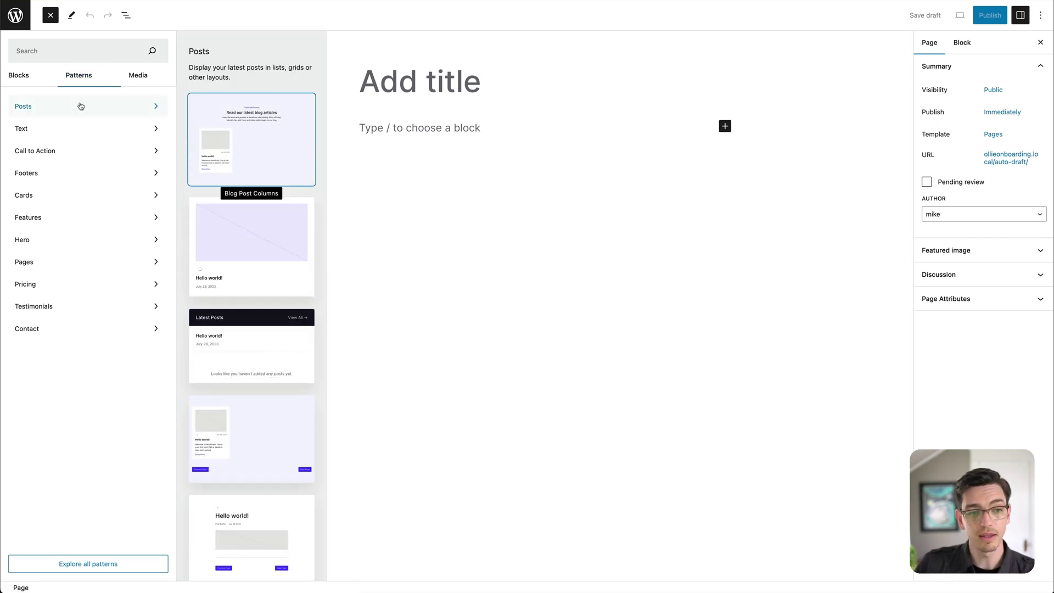
{"action": "left_click", "coordinate": [76, 128]}
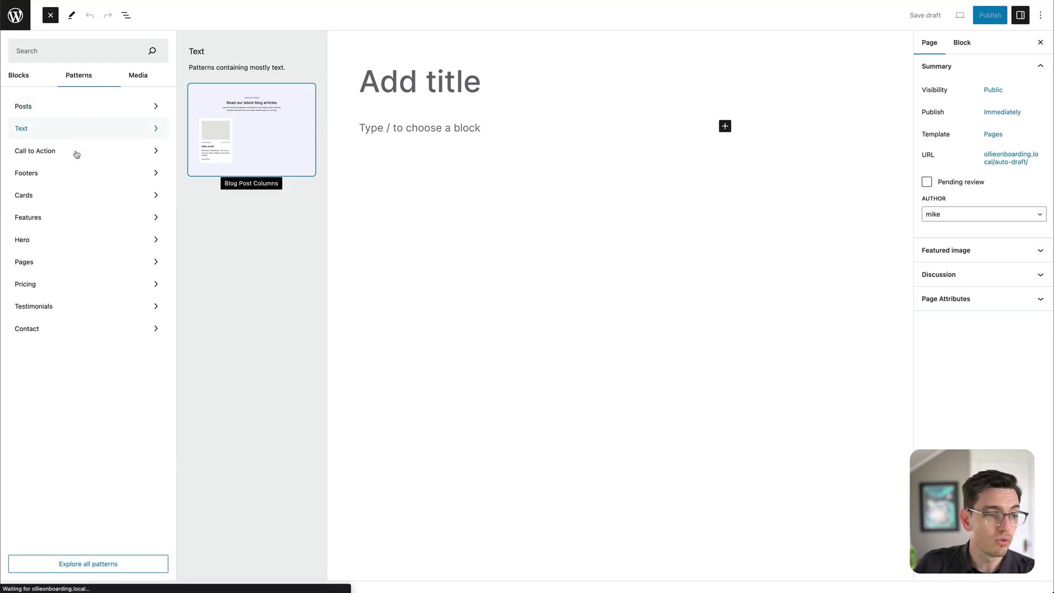
{"action": "scroll", "coordinate": [219, 168], "scroll_direction": "down", "scroll_amount": 10}
{"action": "scroll", "coordinate": [219, 169], "scroll_direction": "down", "scroll_amount": 9}
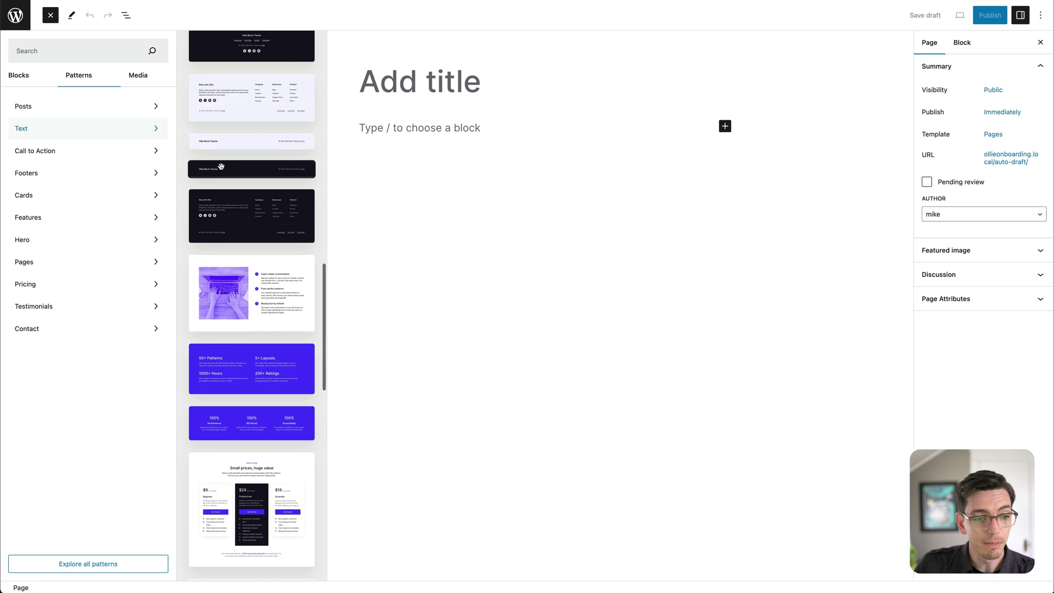
{"action": "scroll", "coordinate": [221, 165], "scroll_direction": "up", "scroll_amount": 15}
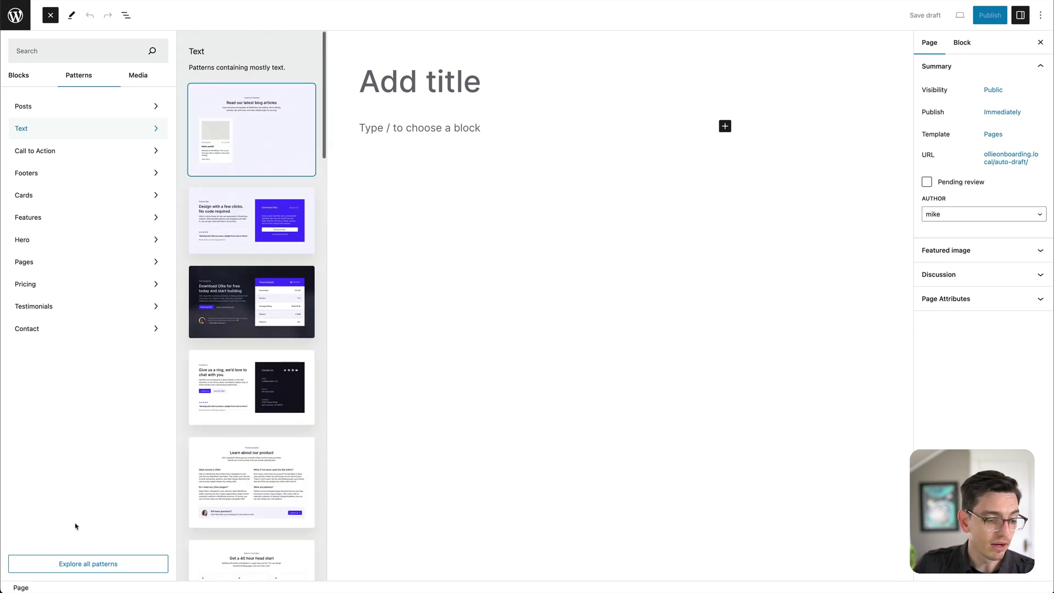
Step: Explore all patterns in the full-size pattern browser, viewing Call to Action, Footers and Posts, and close it
{"action": "left_click", "coordinate": [88, 564]}
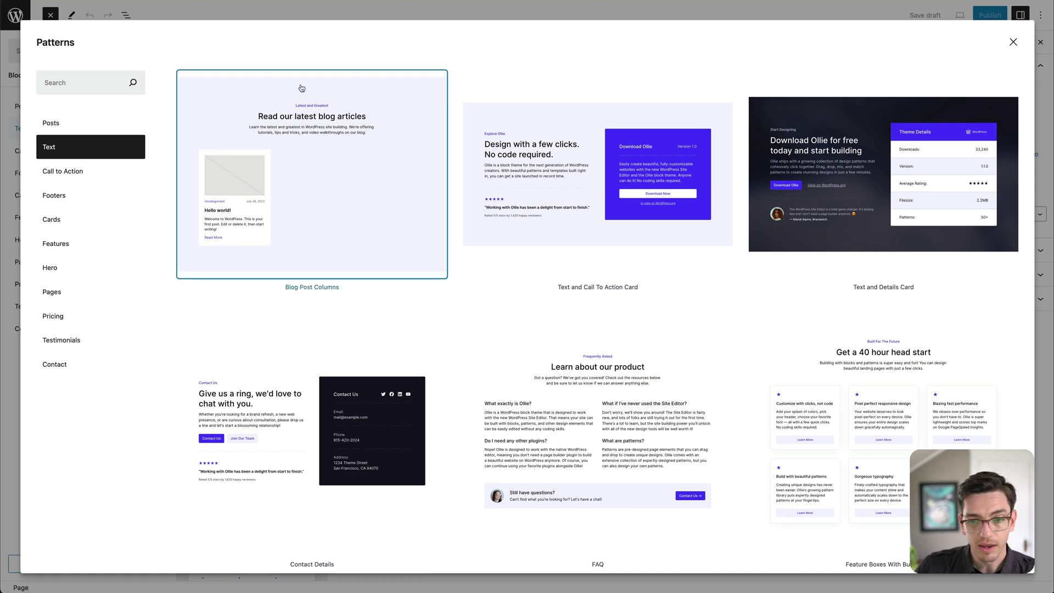
{"action": "left_click", "coordinate": [83, 175]}
{"action": "left_click", "coordinate": [76, 203]}
{"action": "left_click", "coordinate": [108, 122]}
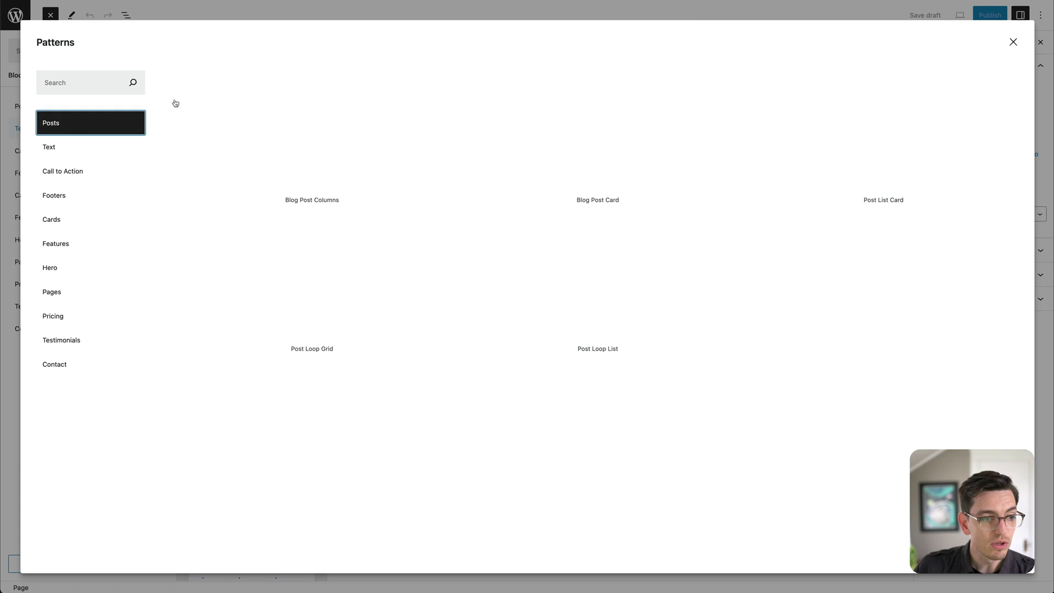
{"action": "left_click", "coordinate": [1013, 43]}
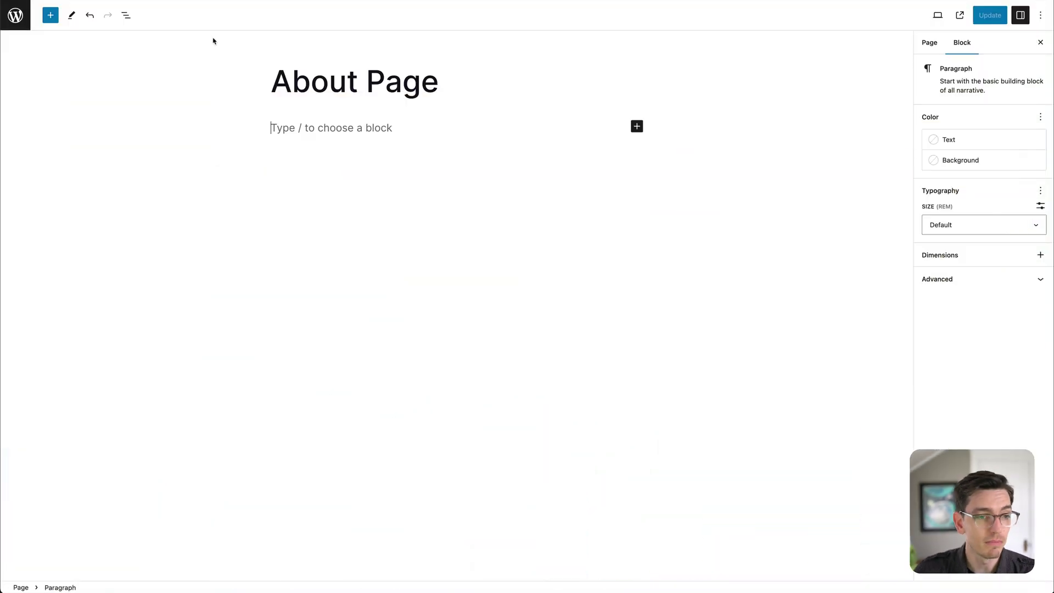
Step: Insert the full-page "About Page" pattern from the Pages category into the empty About Page
{"action": "left_click", "coordinate": [50, 15]}
{"action": "left_click", "coordinate": [72, 76]}
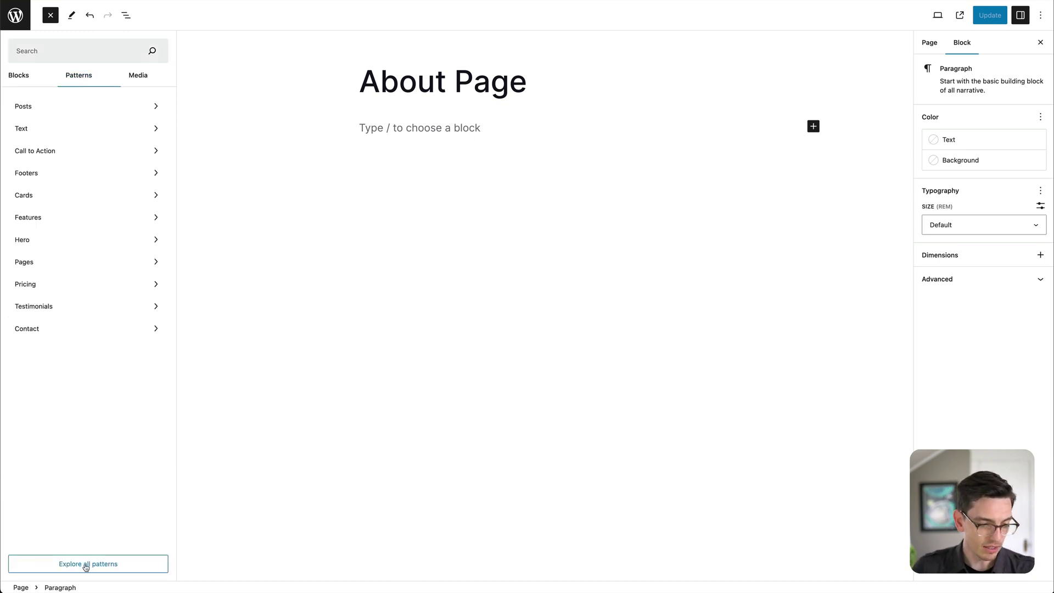
{"action": "left_click", "coordinate": [85, 564]}
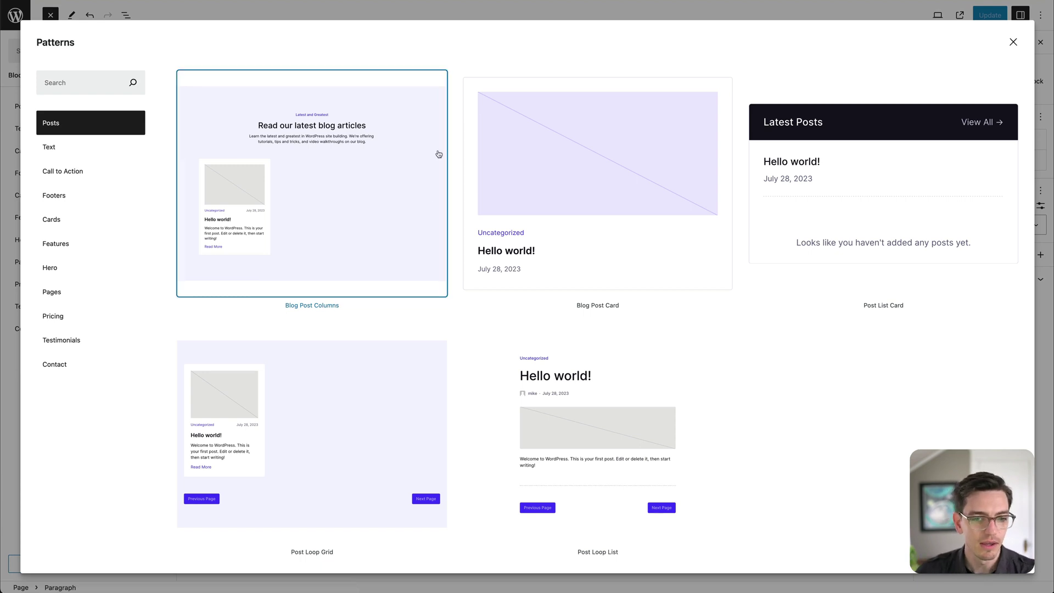
{"action": "left_click", "coordinate": [58, 293]}
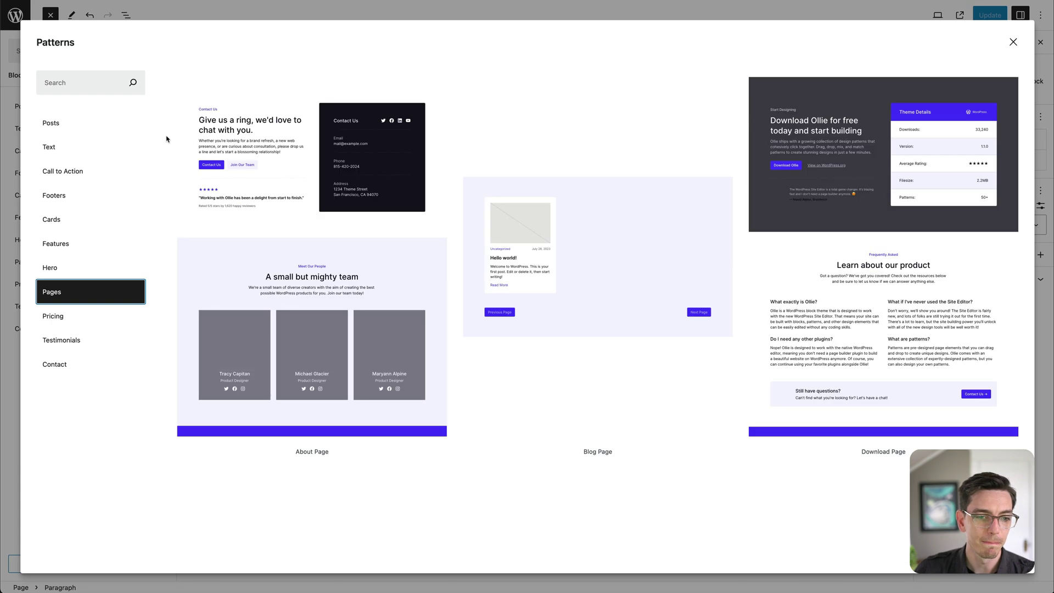
{"action": "scroll", "coordinate": [459, 239], "scroll_direction": "down", "scroll_amount": 10}
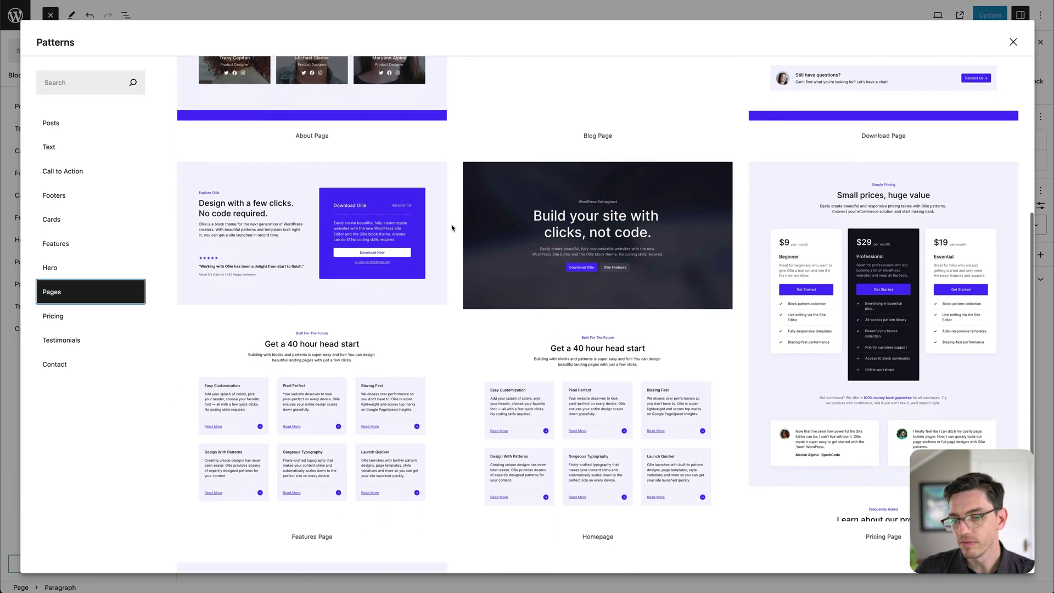
{"action": "scroll", "coordinate": [447, 226], "scroll_direction": "up", "scroll_amount": 10}
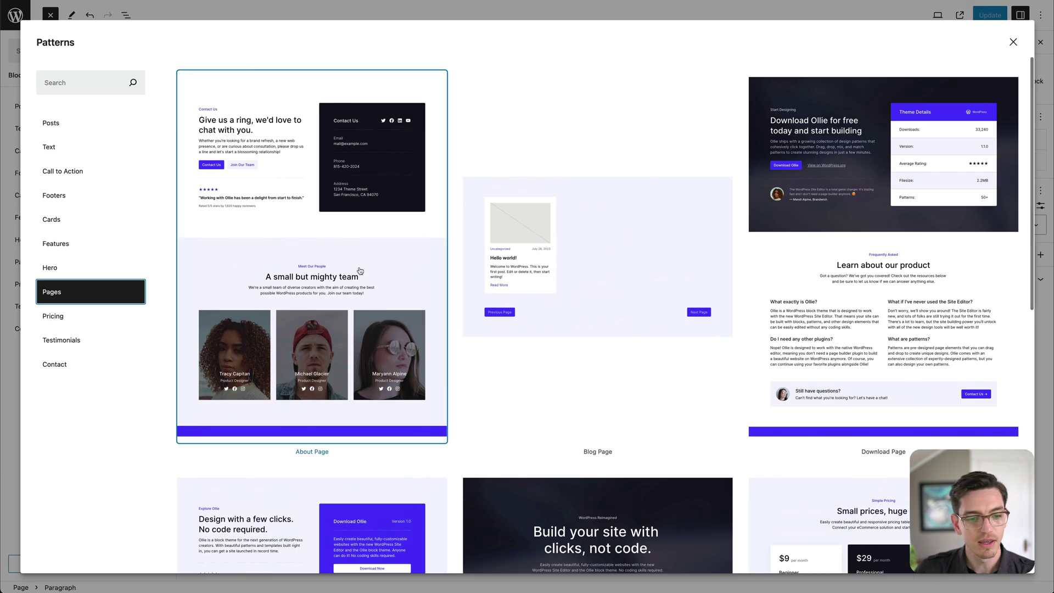
{"action": "left_click", "coordinate": [325, 235]}
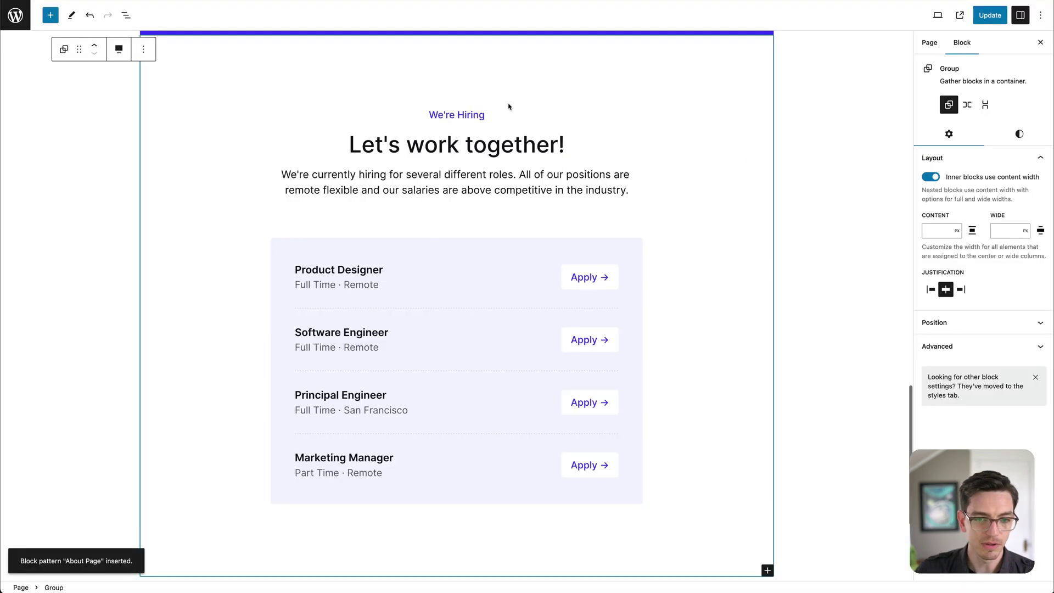
Step: Deselect the inserted blocks and review the About Page layout from the contact section down to the job listings
{"action": "left_click", "coordinate": [823, 191]}
{"action": "scroll", "coordinate": [801, 193], "scroll_direction": "down", "scroll_amount": 10}
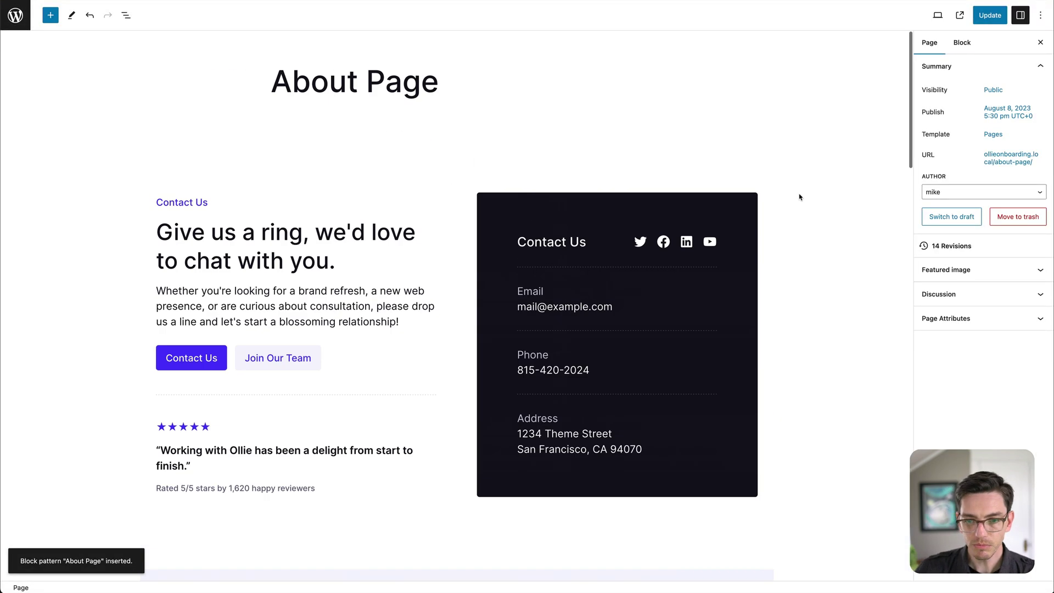
{"action": "scroll", "coordinate": [793, 197], "scroll_direction": "down", "scroll_amount": 8}
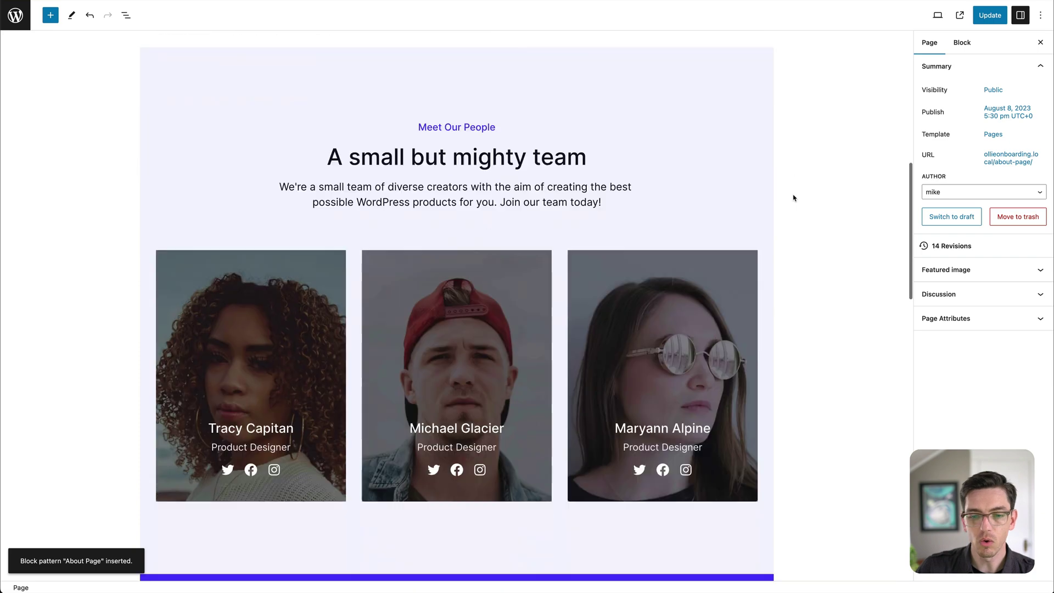
{"action": "scroll", "coordinate": [796, 197], "scroll_direction": "down", "scroll_amount": 10}
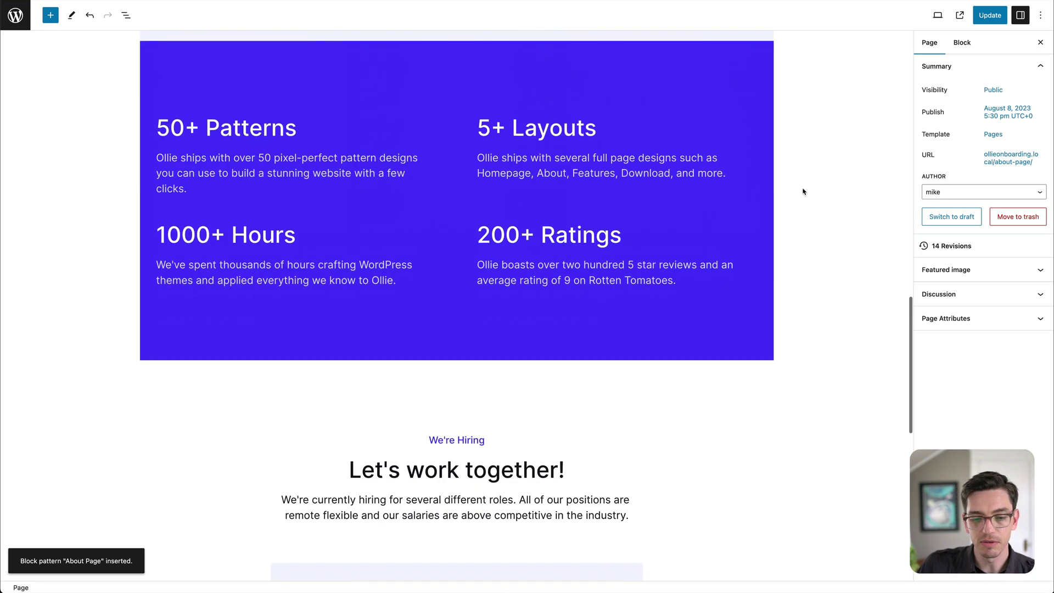
{"action": "scroll", "coordinate": [801, 192], "scroll_direction": "down", "scroll_amount": 4}
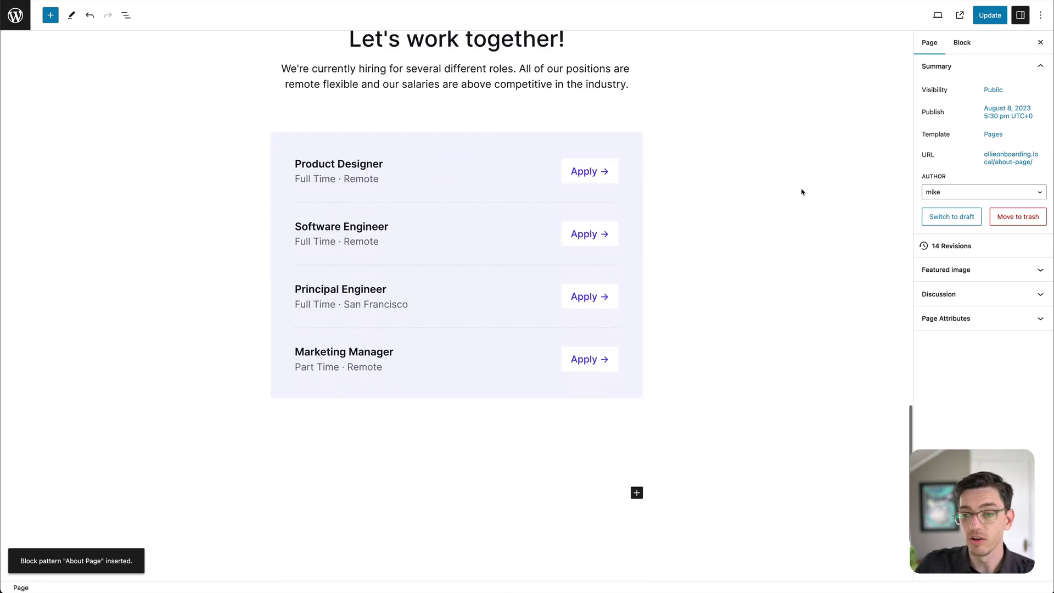
{"action": "scroll", "coordinate": [801, 193], "scroll_direction": "up", "scroll_amount": 12}
{"action": "scroll", "coordinate": [477, 302], "scroll_direction": "up", "scroll_amount": 8}
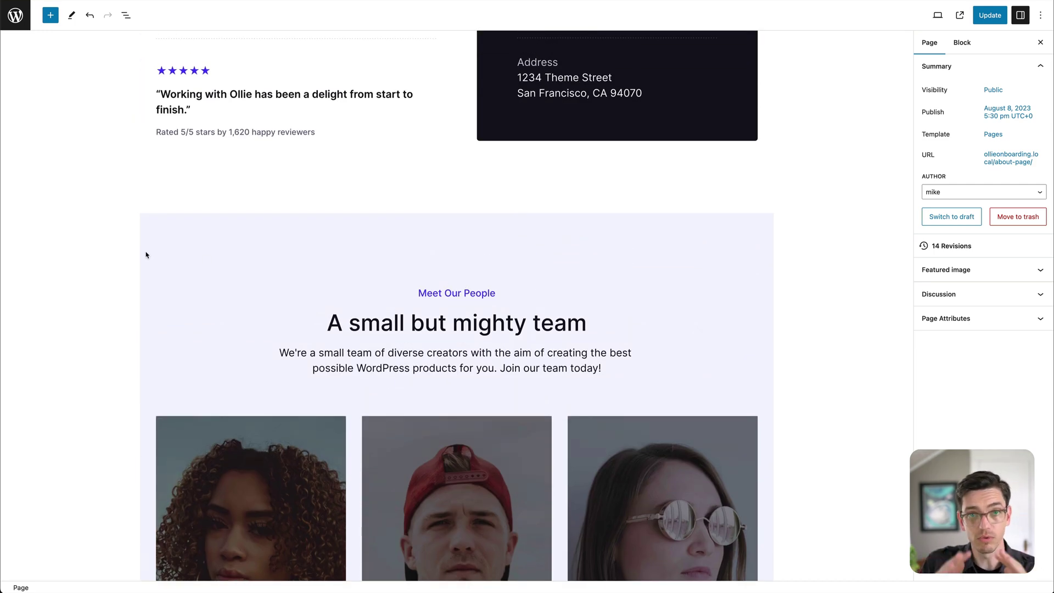
{"action": "scroll", "coordinate": [155, 262], "scroll_direction": "up", "scroll_amount": 6}
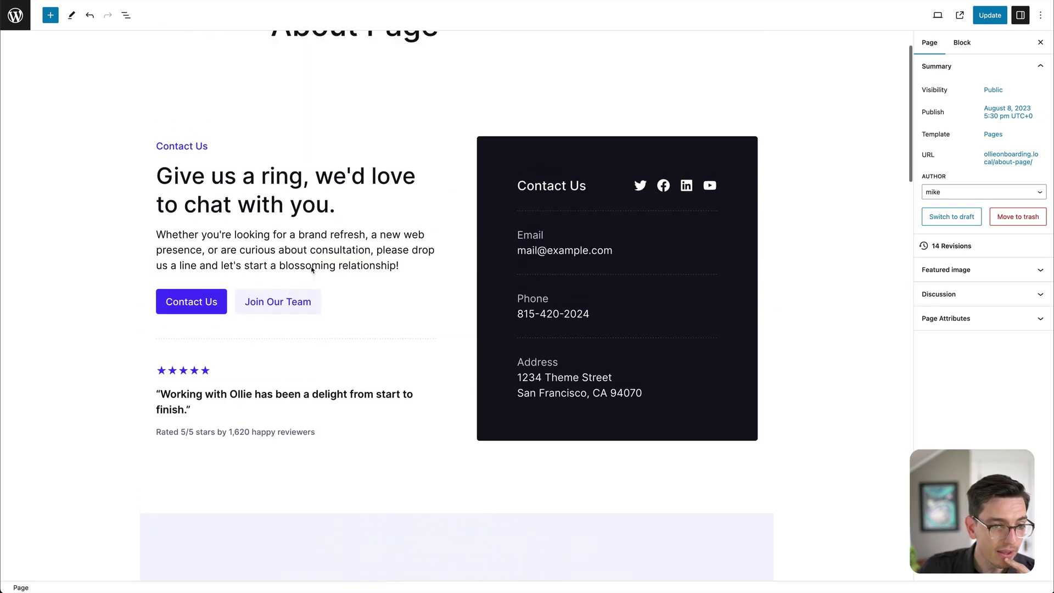
{"action": "left_click", "coordinate": [526, 182]}
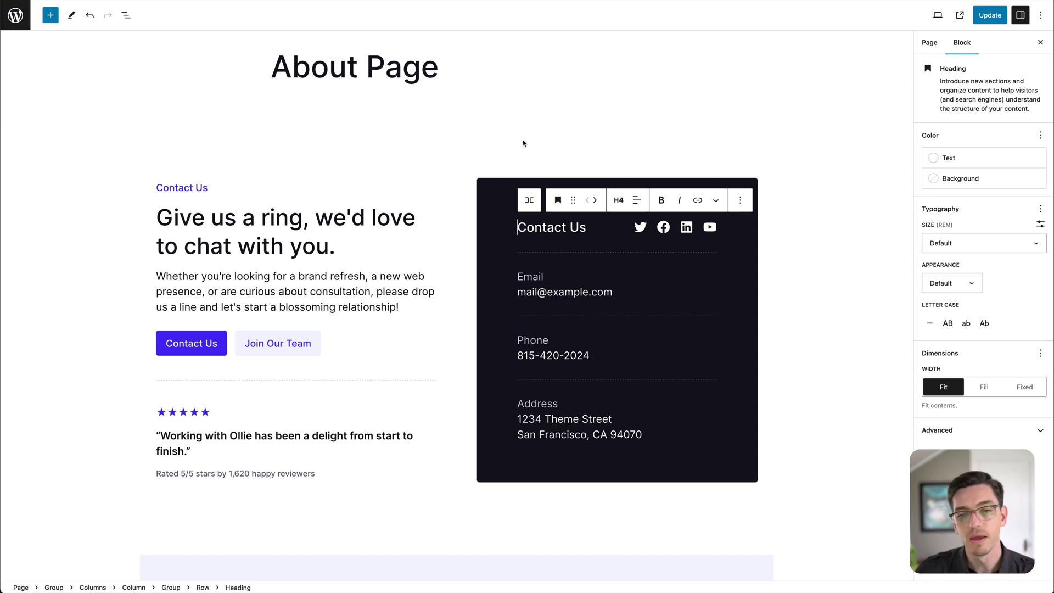
{"action": "left_click", "coordinate": [433, 171]}
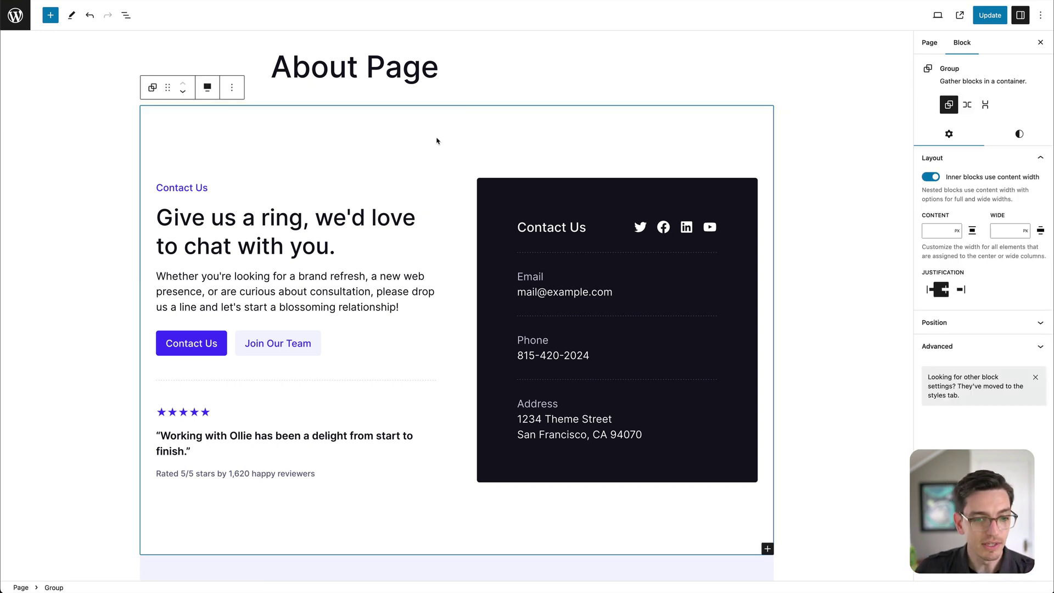
{"action": "left_click", "coordinate": [618, 85]}
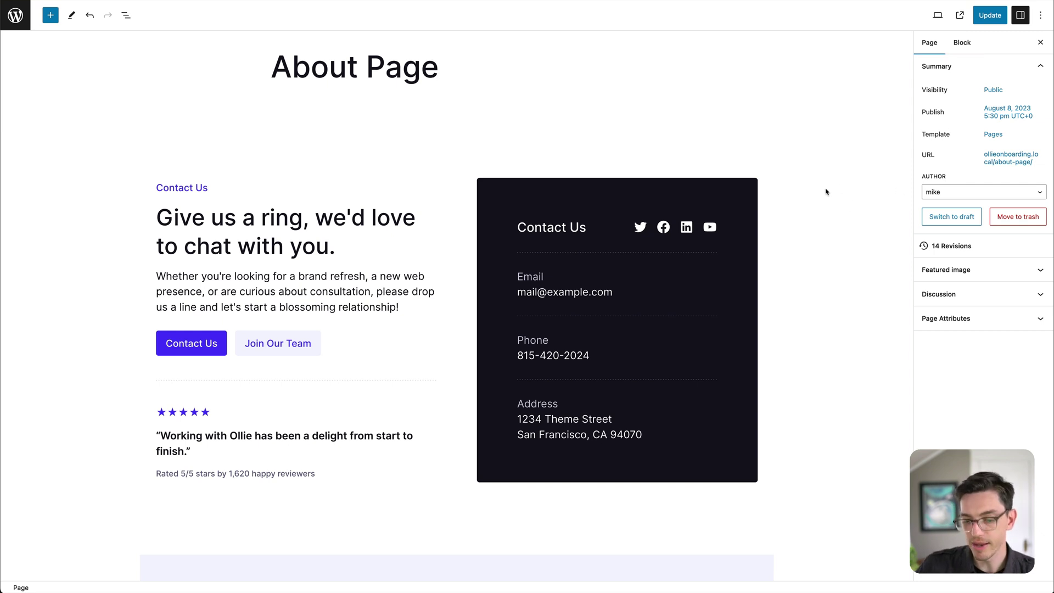
Step: Assign the Page (No Title) template to the About Page
{"action": "left_click", "coordinate": [992, 137]}
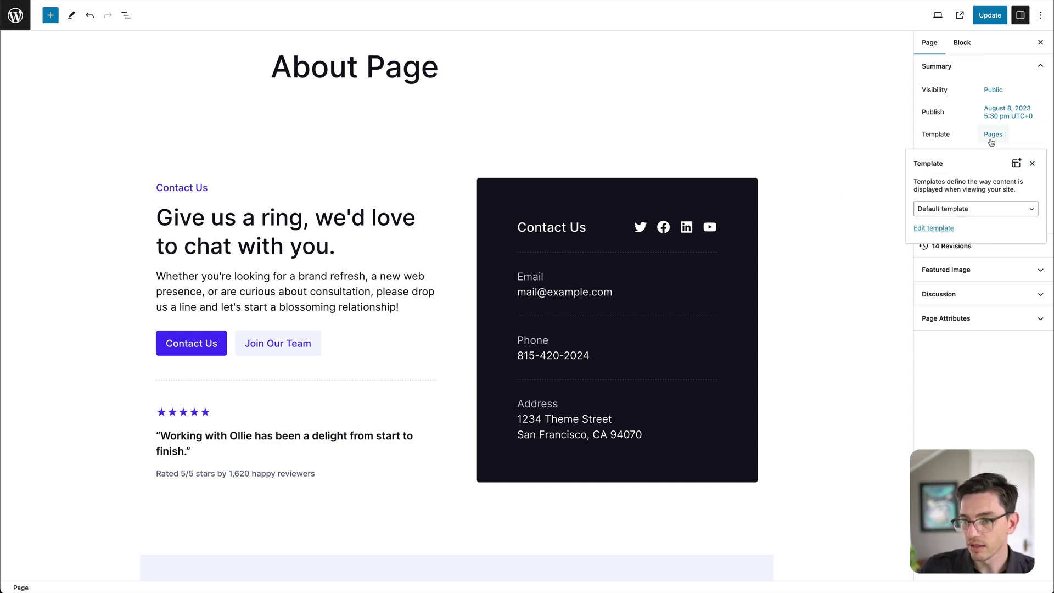
{"action": "left_click", "coordinate": [962, 209]}
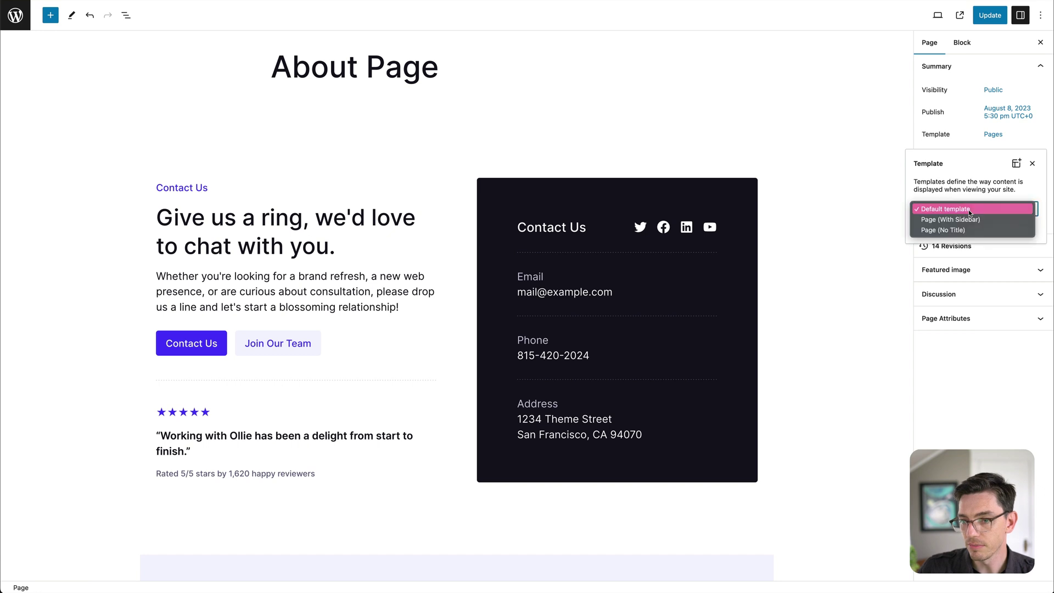
{"action": "left_click", "coordinate": [943, 230]}
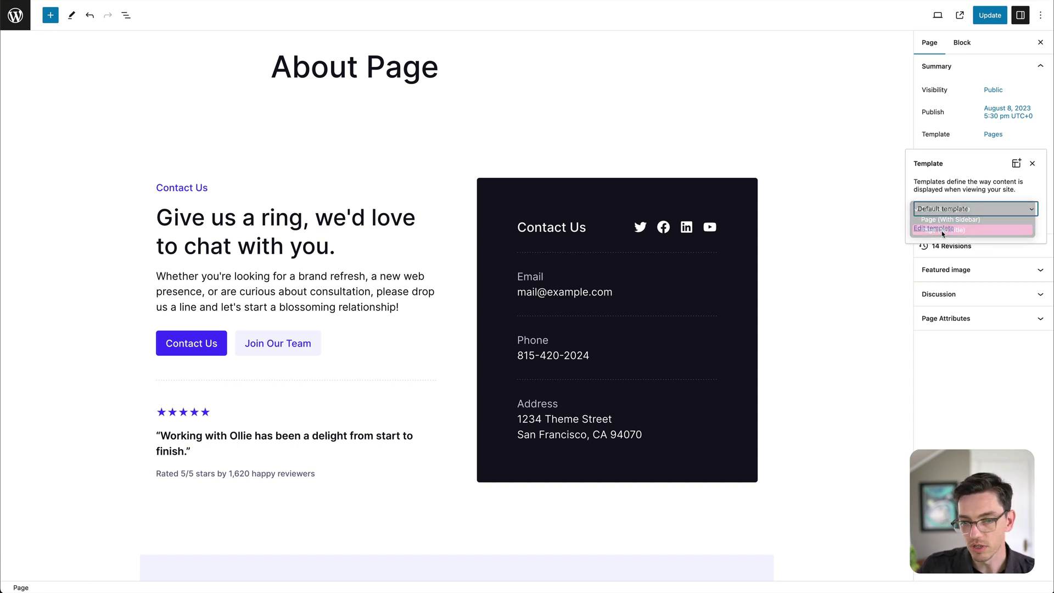
{"action": "left_click", "coordinate": [817, 128]}
Step: Review the sections at full width, update the page, and check the published About Page on the front end
{"action": "scroll", "coordinate": [796, 125], "scroll_direction": "down", "scroll_amount": 6}
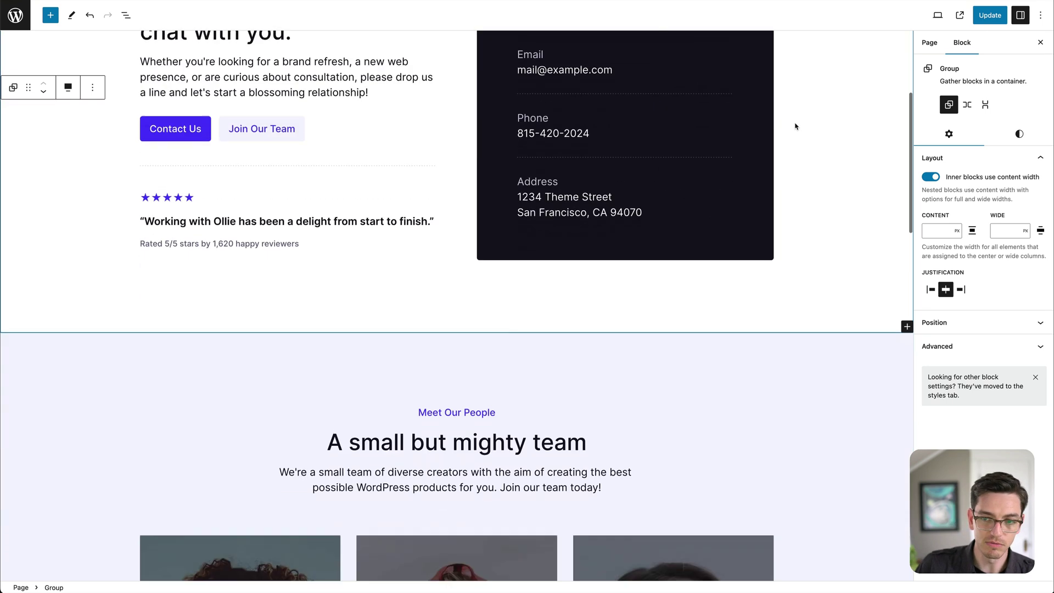
{"action": "scroll", "coordinate": [795, 126], "scroll_direction": "down", "scroll_amount": 3}
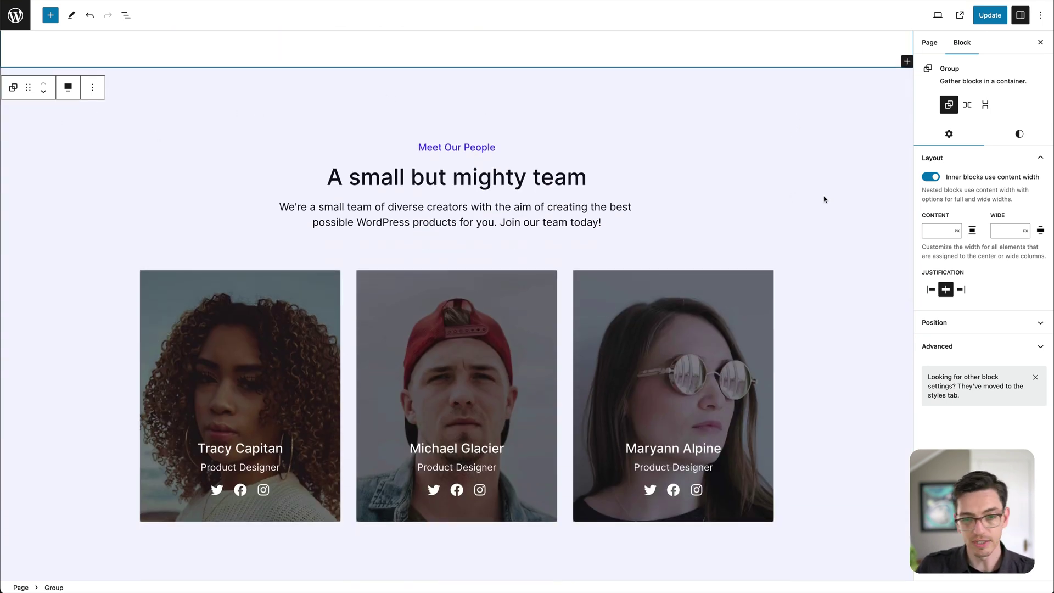
{"action": "scroll", "coordinate": [665, 219], "scroll_direction": "down", "scroll_amount": 13}
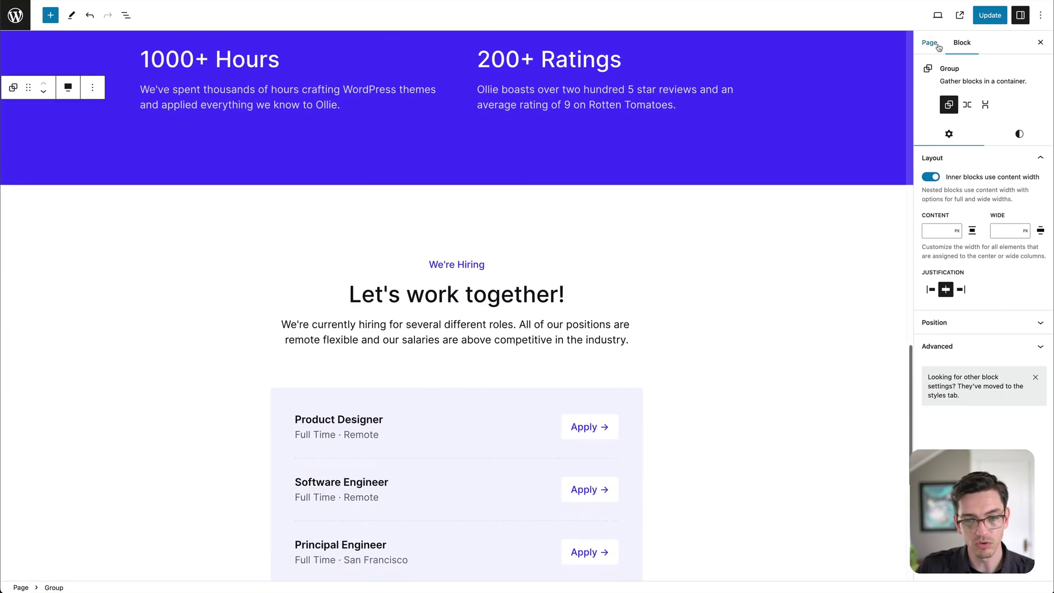
{"action": "left_click", "coordinate": [998, 22]}
{"action": "scroll", "coordinate": [540, 207], "scroll_direction": "up", "scroll_amount": 20}
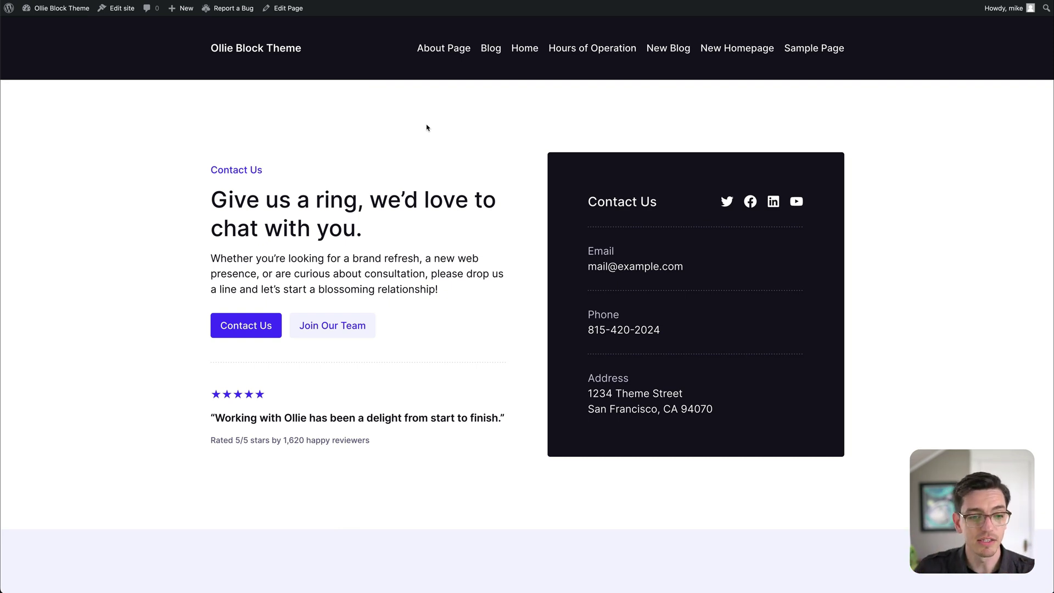
{"action": "scroll", "coordinate": [427, 127], "scroll_direction": "down", "scroll_amount": 6}
{"action": "scroll", "coordinate": [466, 188], "scroll_direction": "up", "scroll_amount": 6}
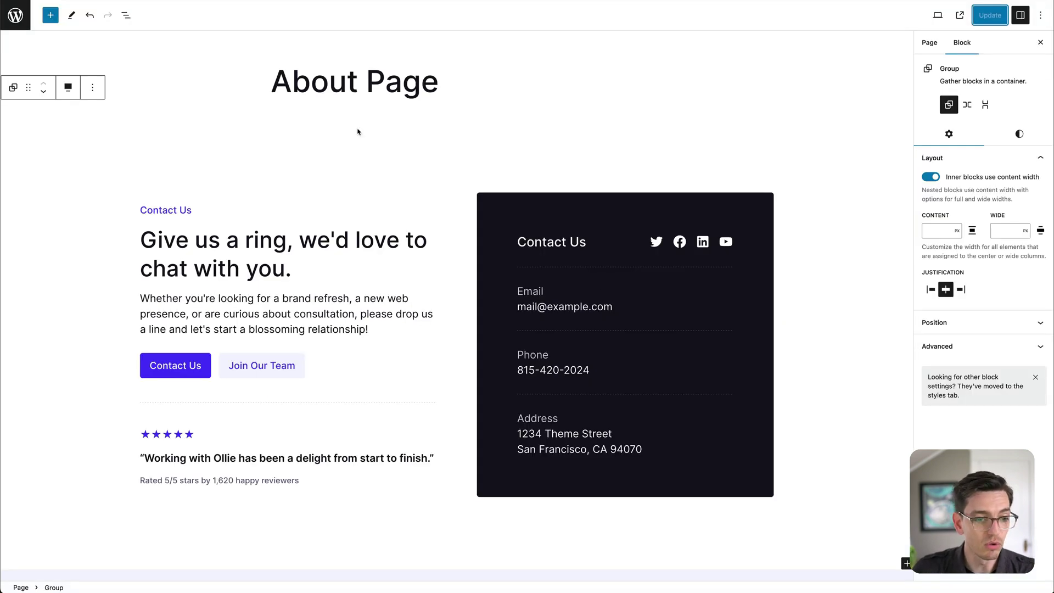
Step: Change the "Give us a ring, we'd love to chat with you." heading to level H1
{"action": "left_click", "coordinate": [228, 252]}
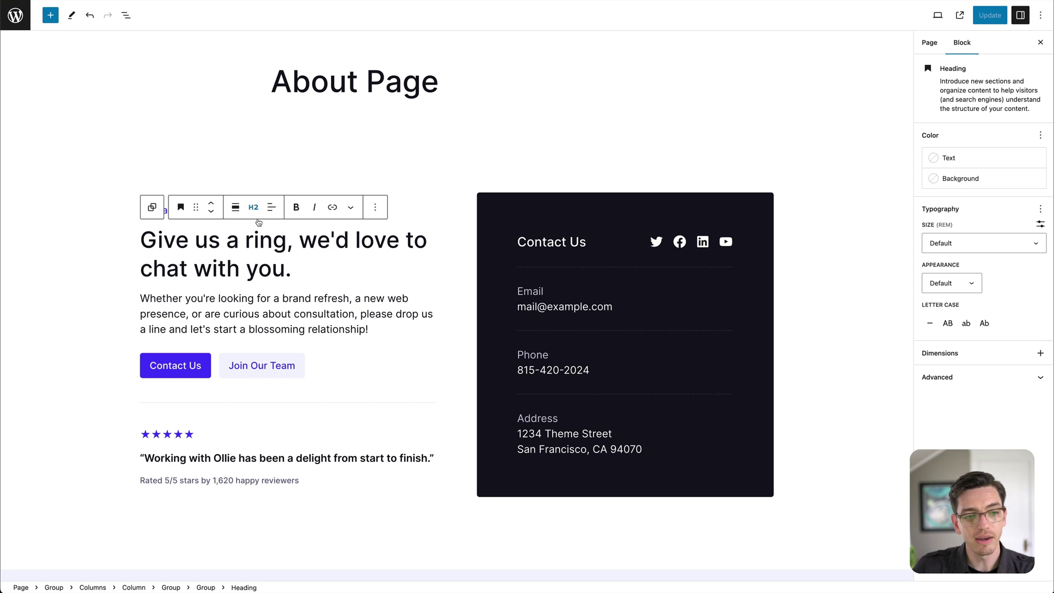
{"action": "left_click", "coordinate": [266, 157]}
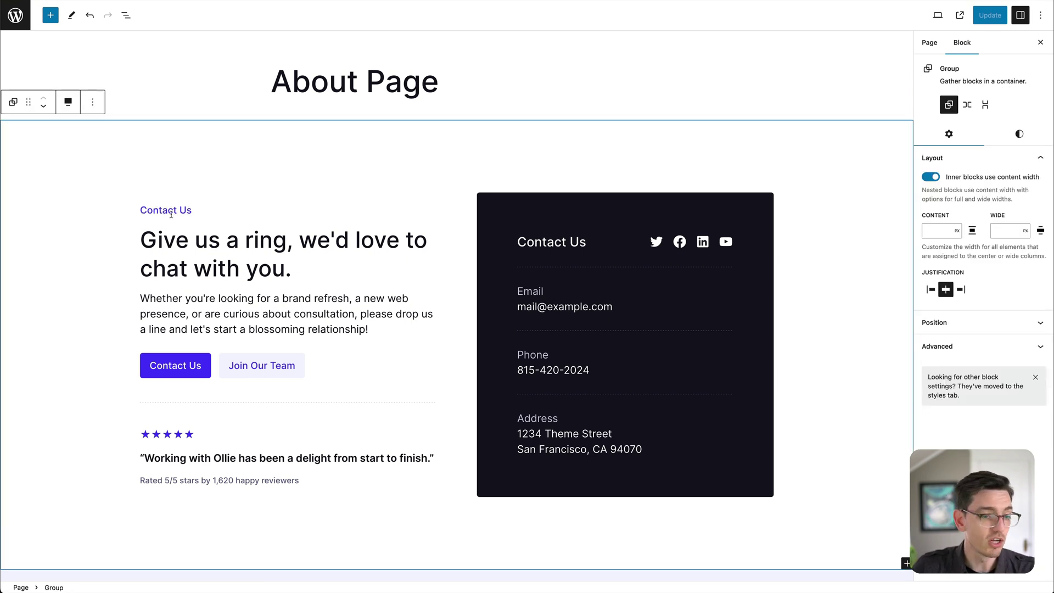
{"action": "left_click", "coordinate": [172, 210]}
{"action": "key", "text": "Down"}
{"action": "left_click", "coordinate": [253, 212]}
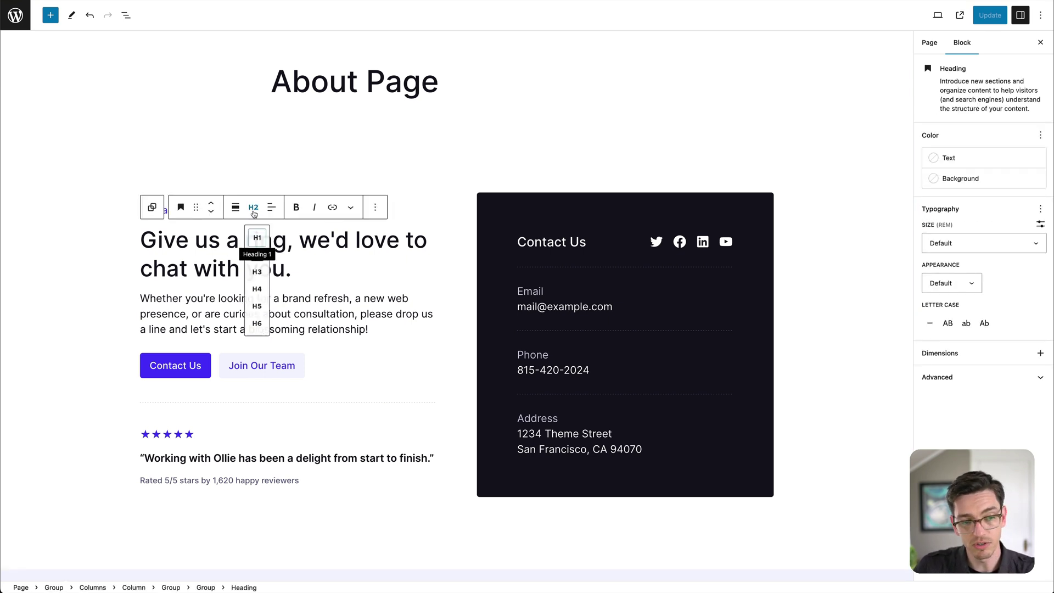
{"action": "left_click", "coordinate": [258, 240]}
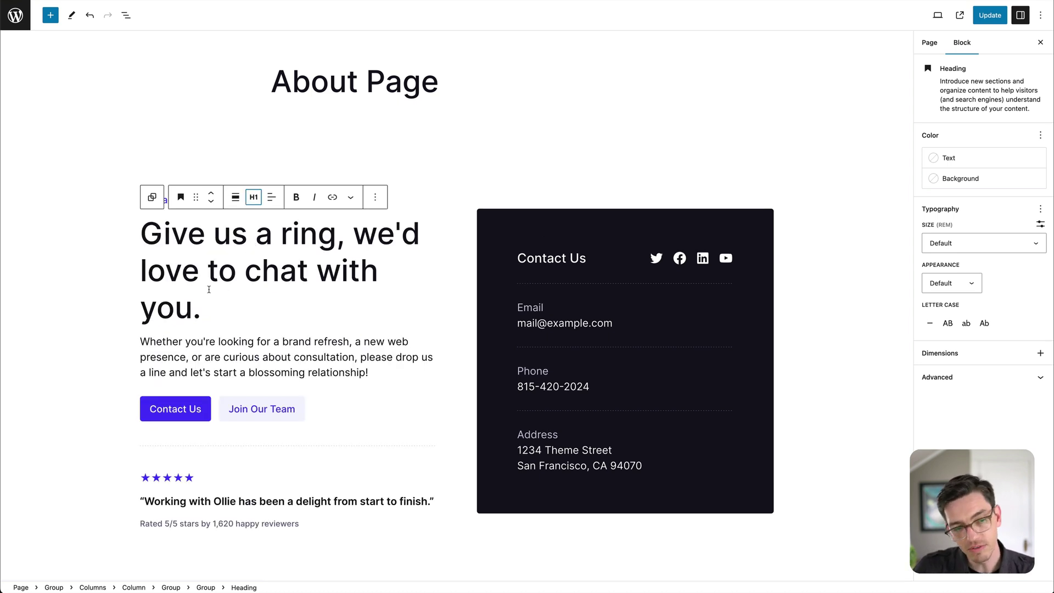
Step: Set the font size of the "Give us a ring" heading to Extra Large and deselect the block
{"action": "left_click", "coordinate": [966, 244]}
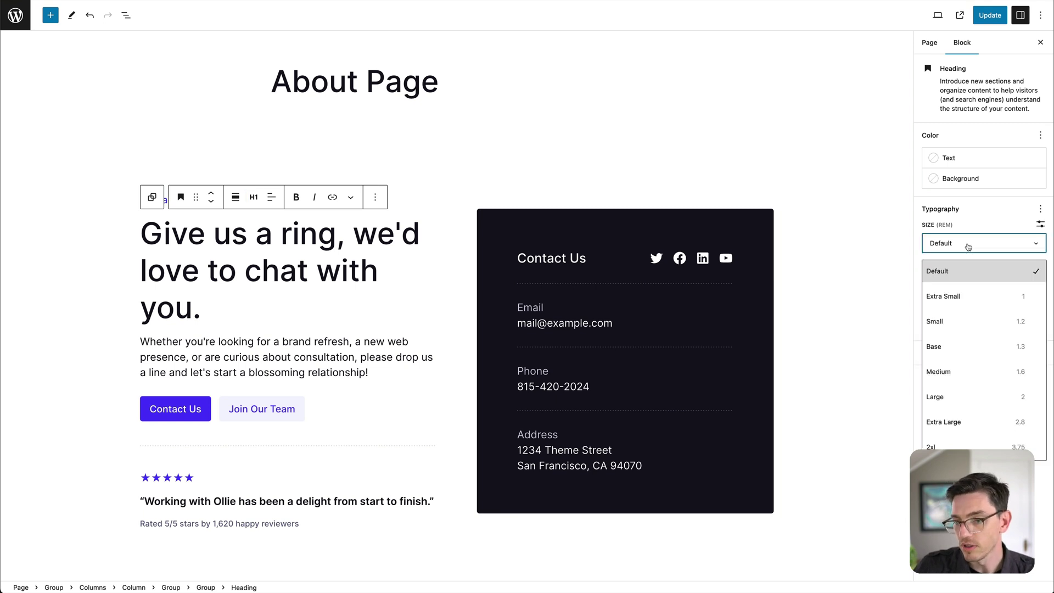
{"action": "left_click", "coordinate": [954, 422]}
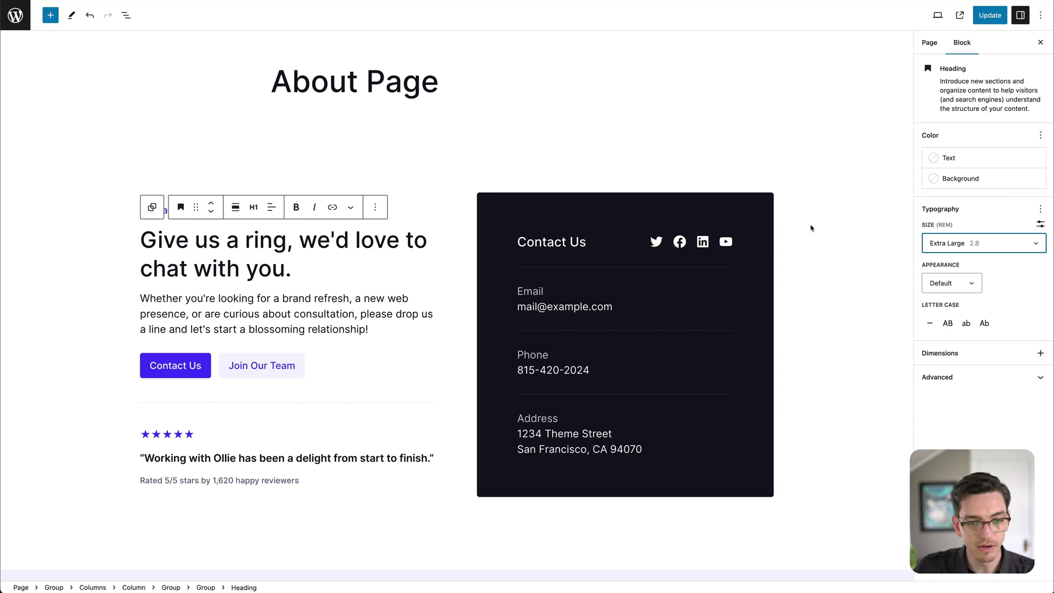
{"action": "left_click", "coordinate": [824, 242]}
{"action": "left_click", "coordinate": [833, 109]}
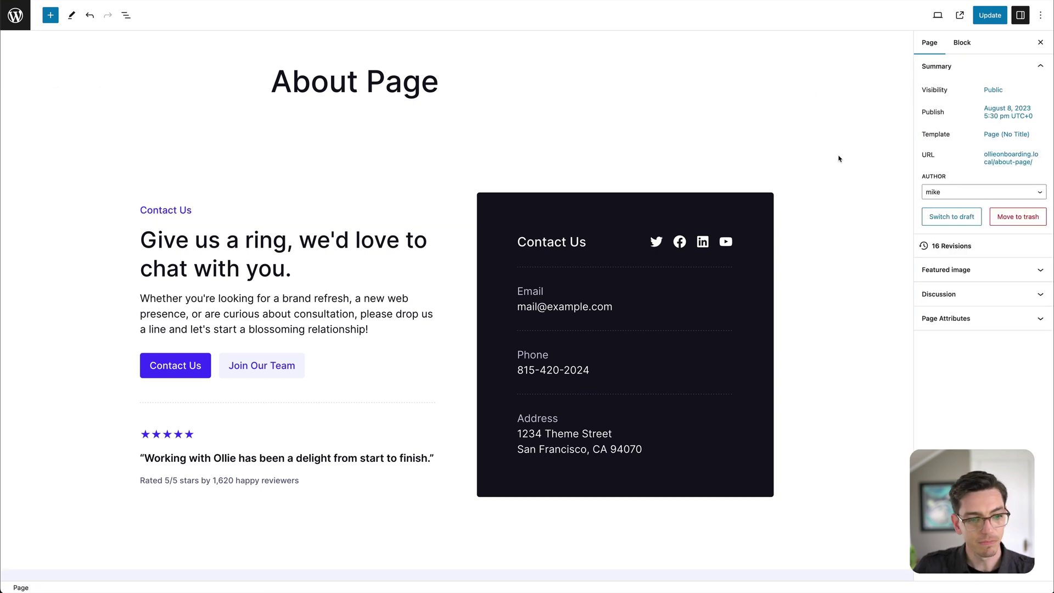
Step: Add an empty block directly before the "Meet Our People" team section group
{"action": "scroll", "coordinate": [838, 159], "scroll_direction": "down", "scroll_amount": 5}
{"action": "scroll", "coordinate": [839, 160], "scroll_direction": "down", "scroll_amount": 10}
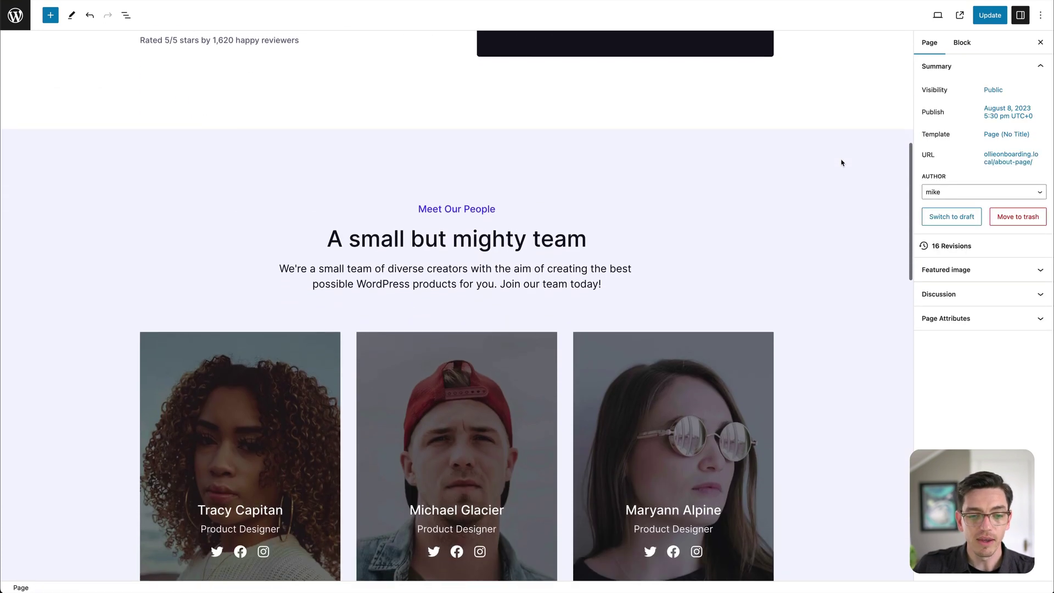
{"action": "scroll", "coordinate": [821, 157], "scroll_direction": "up", "scroll_amount": 8}
{"action": "scroll", "coordinate": [812, 181], "scroll_direction": "down", "scroll_amount": 3}
{"action": "left_click", "coordinate": [570, 282]}
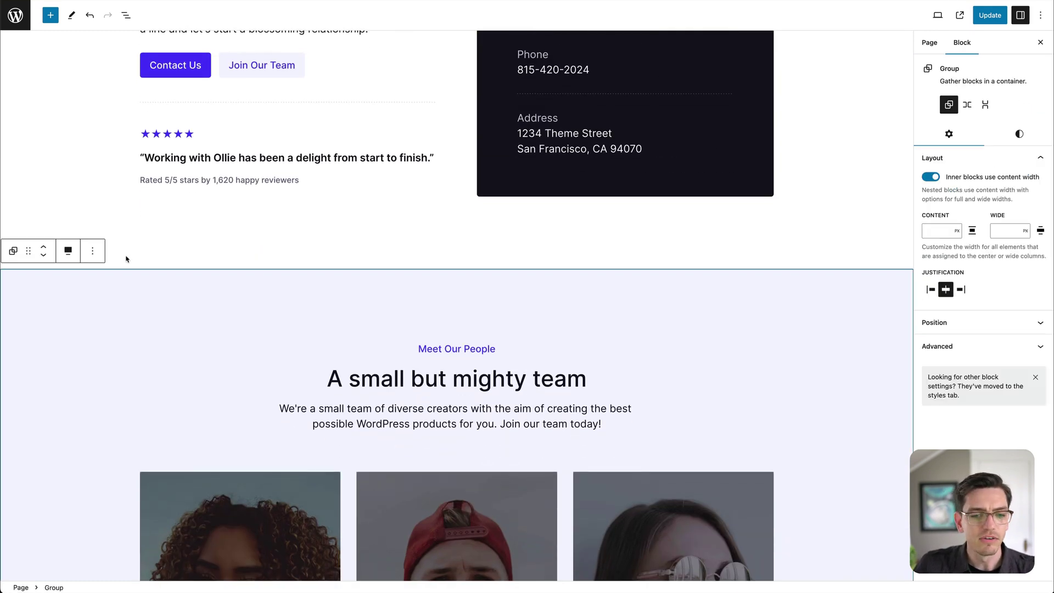
{"action": "left_click", "coordinate": [93, 250]}
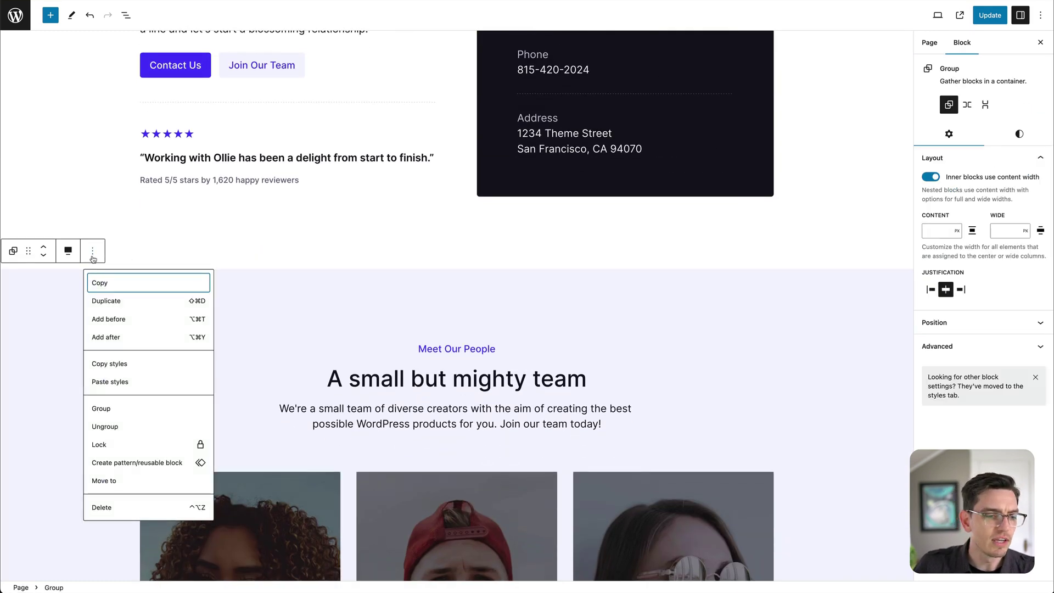
{"action": "left_click", "coordinate": [118, 324]}
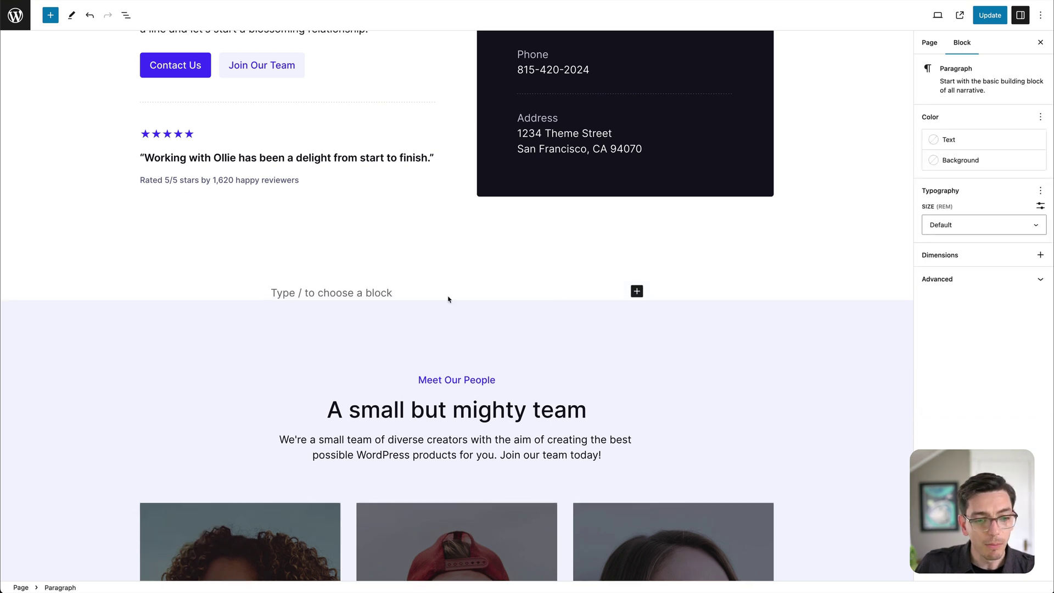
Step: Insert the blue "Features With Emojis" pattern from the Text category at the empty block and review its placement between the contact and team sections
{"action": "left_click", "coordinate": [50, 15]}
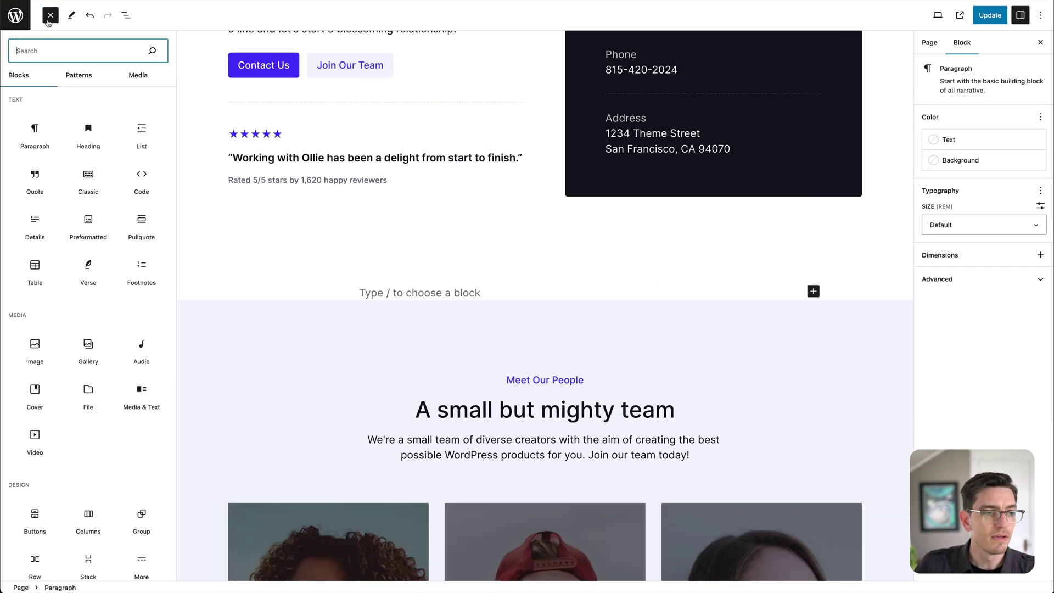
{"action": "left_click", "coordinate": [72, 79]}
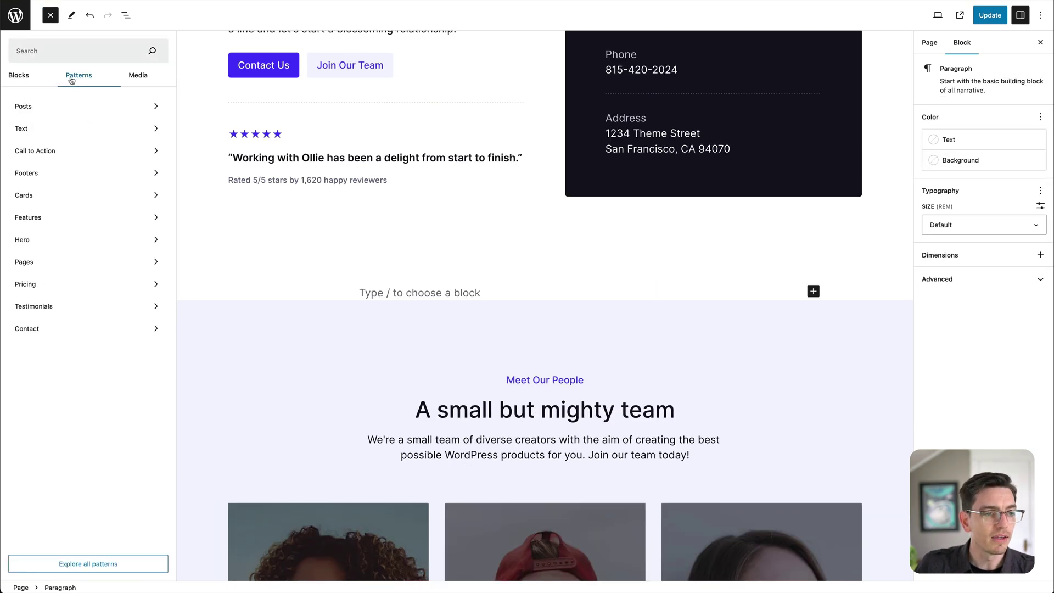
{"action": "left_click", "coordinate": [68, 136]}
{"action": "scroll", "coordinate": [253, 299], "scroll_direction": "down", "scroll_amount": 3}
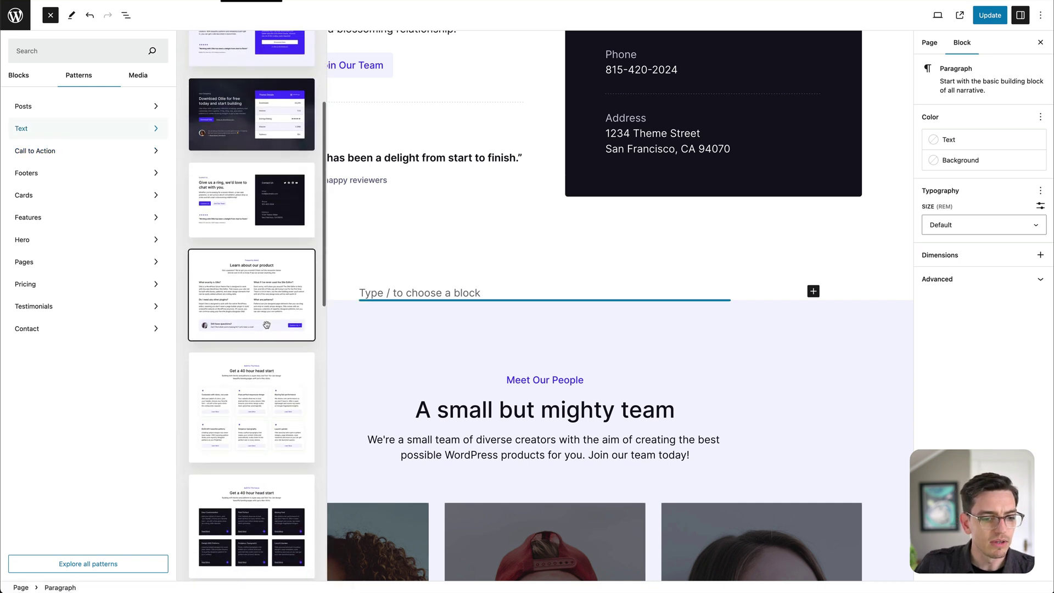
{"action": "scroll", "coordinate": [254, 306], "scroll_direction": "down", "scroll_amount": 6}
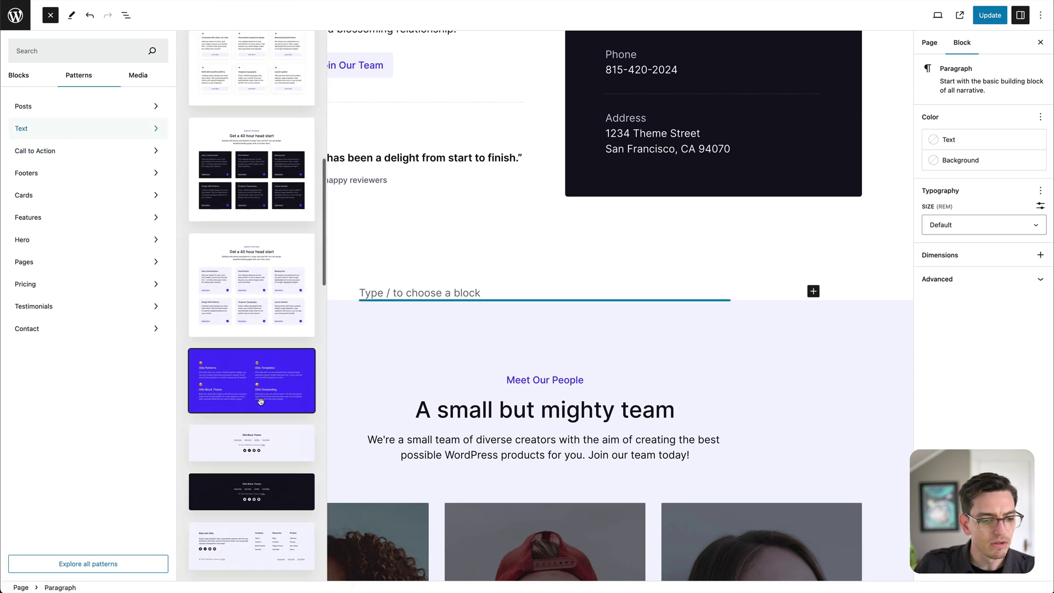
{"action": "left_click", "coordinate": [308, 387]}
{"action": "left_click", "coordinate": [519, 284]}
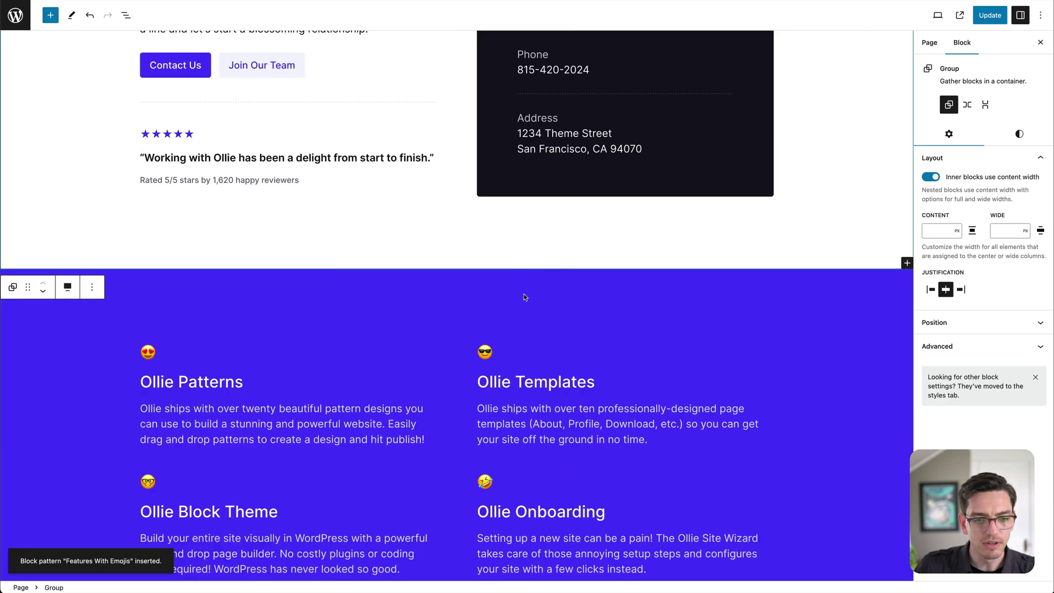
{"action": "scroll", "coordinate": [542, 300], "scroll_direction": "down", "scroll_amount": 5}
{"action": "scroll", "coordinate": [664, 342], "scroll_direction": "down", "scroll_amount": 2}
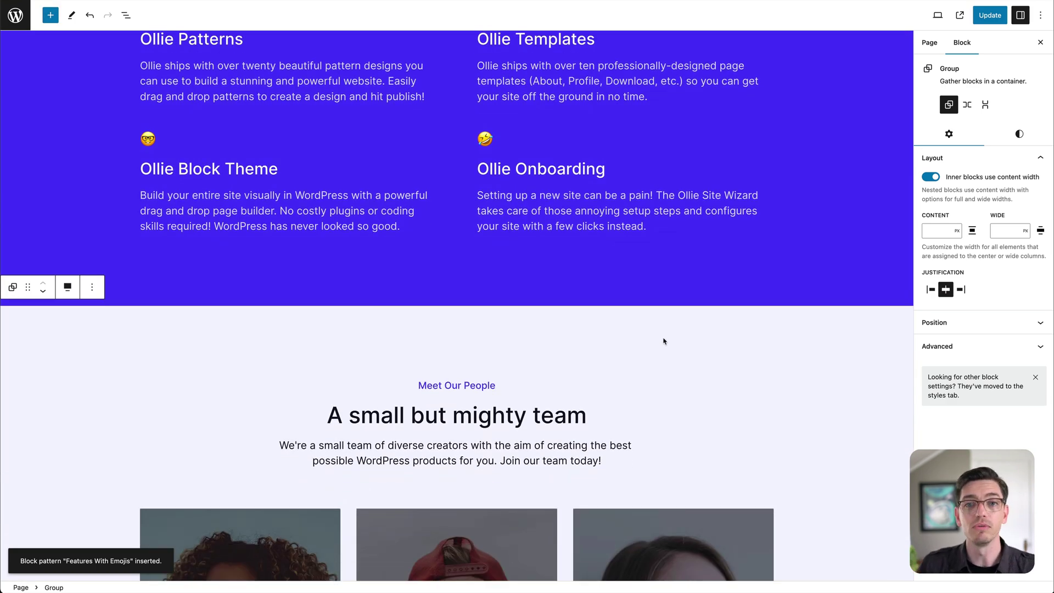
{"action": "scroll", "coordinate": [647, 340], "scroll_direction": "up", "scroll_amount": 12}
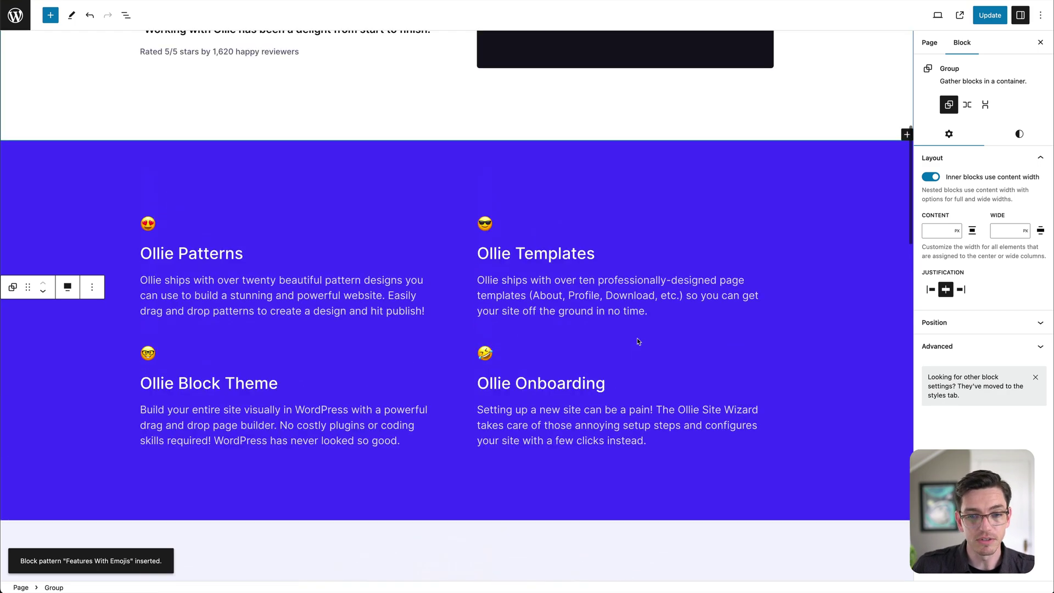
{"action": "key", "text": "Tab"}
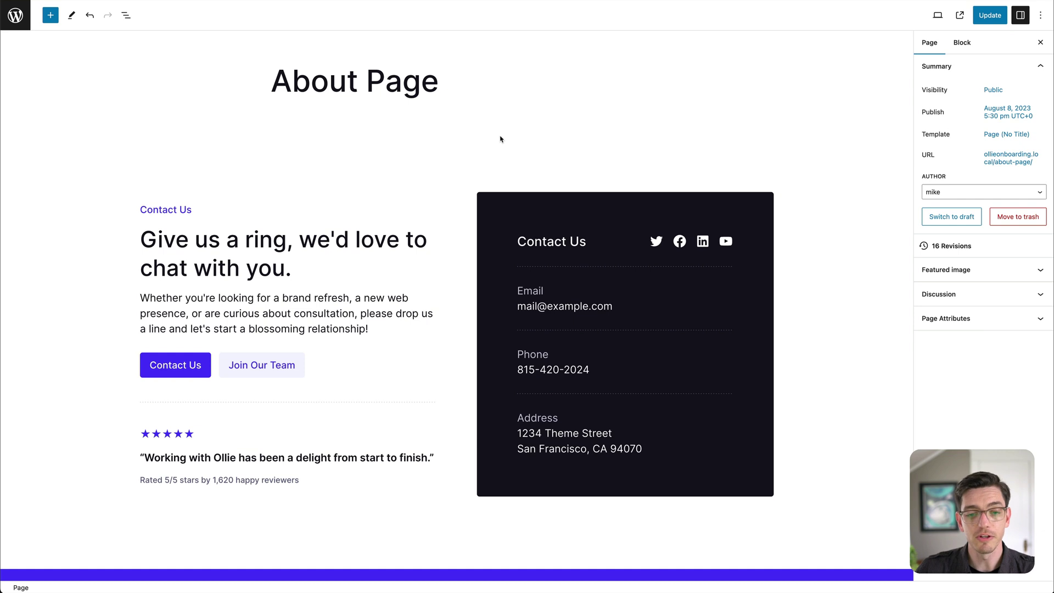
Step: Select the group of the dark Contact Us card and open the List View to examine its block nesting
{"action": "scroll", "coordinate": [489, 140], "scroll_direction": "down", "scroll_amount": 1}
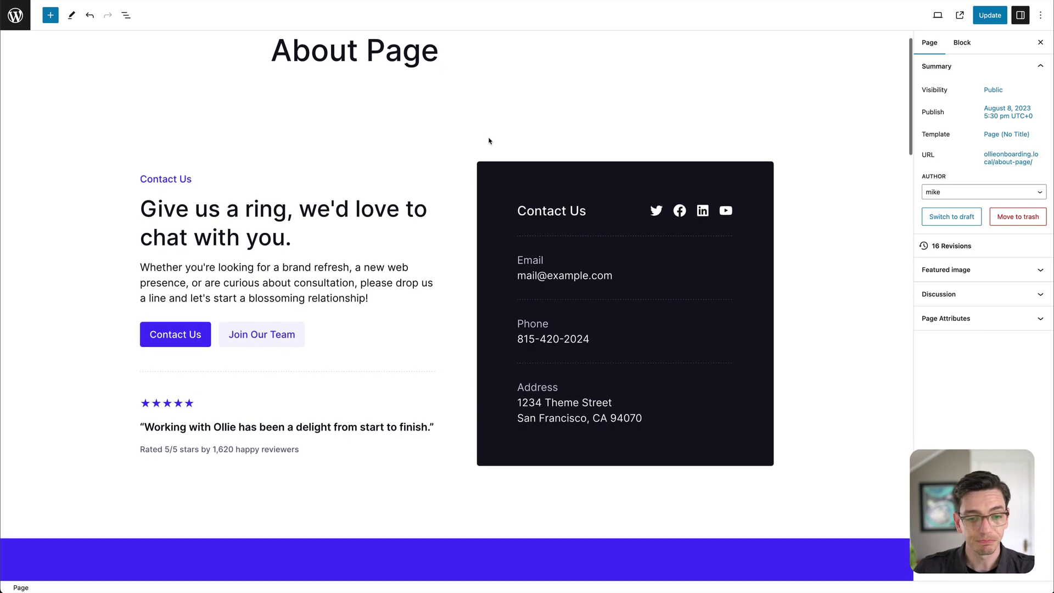
{"action": "left_click", "coordinate": [395, 119]}
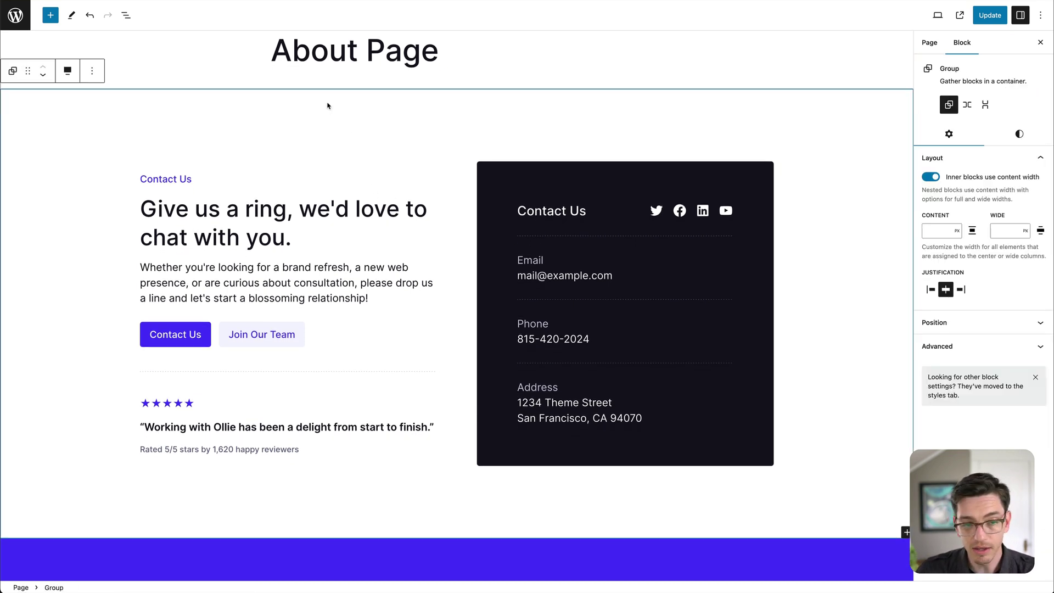
{"action": "left_click", "coordinate": [504, 174]}
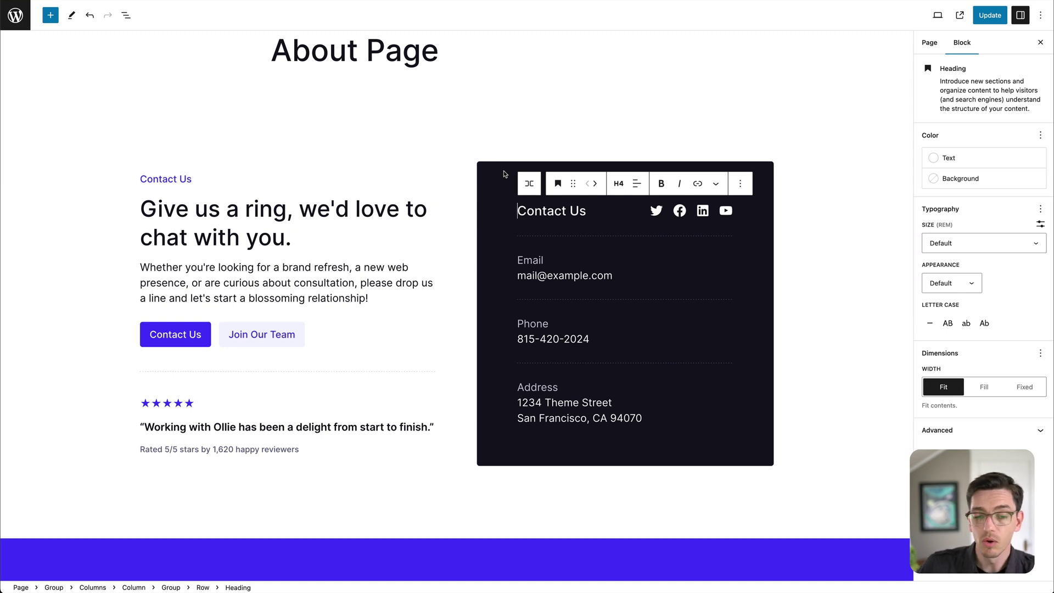
{"action": "left_click", "coordinate": [487, 179]}
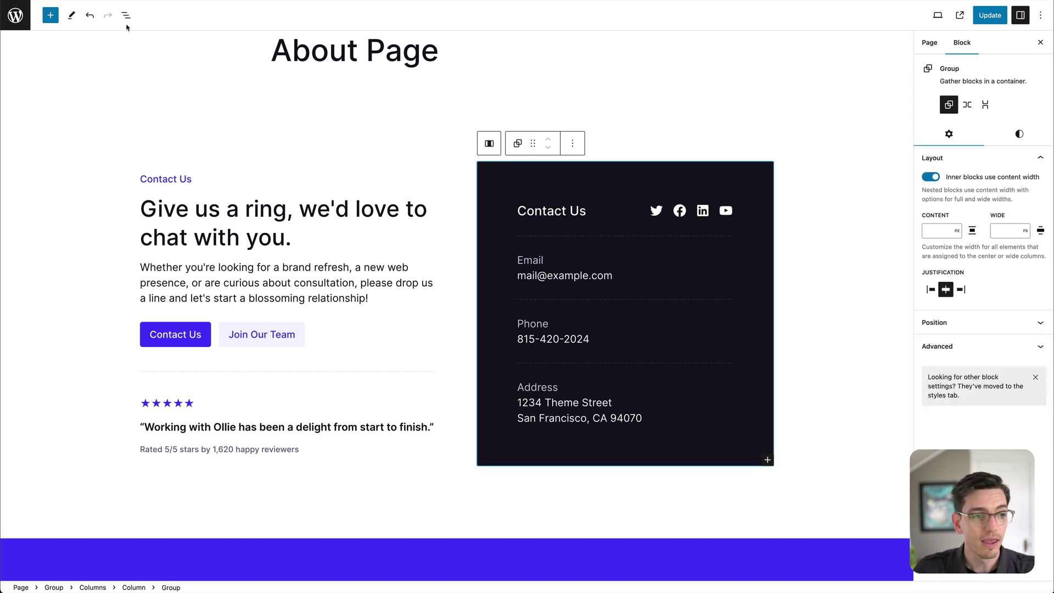
{"action": "left_click", "coordinate": [126, 15]}
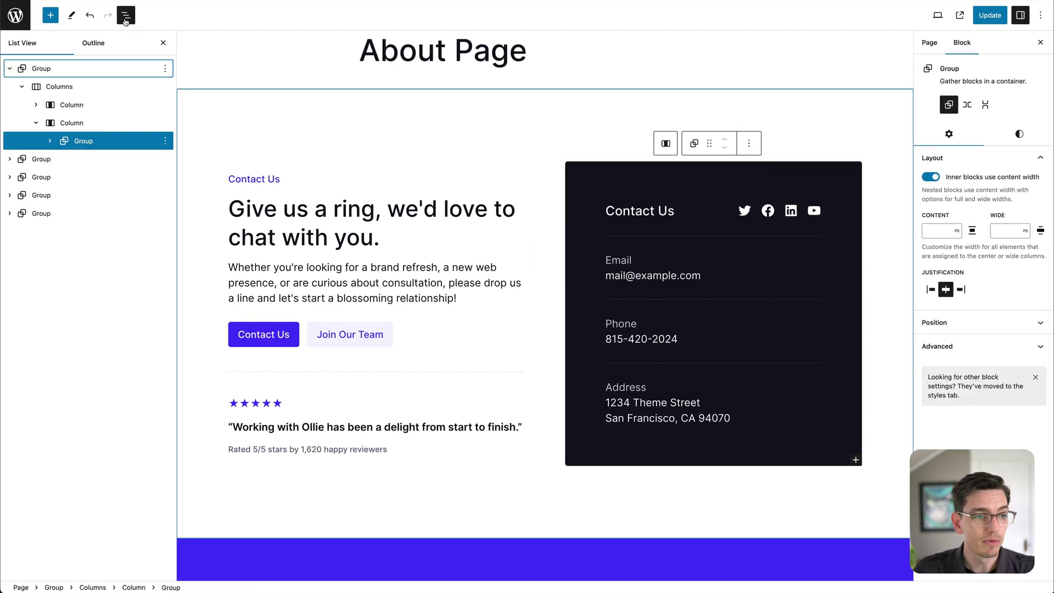
Step: Close the List View and create an unsynced pattern named "Contact Details" from the dark Contact Us card's group
{"action": "left_click", "coordinate": [79, 146]}
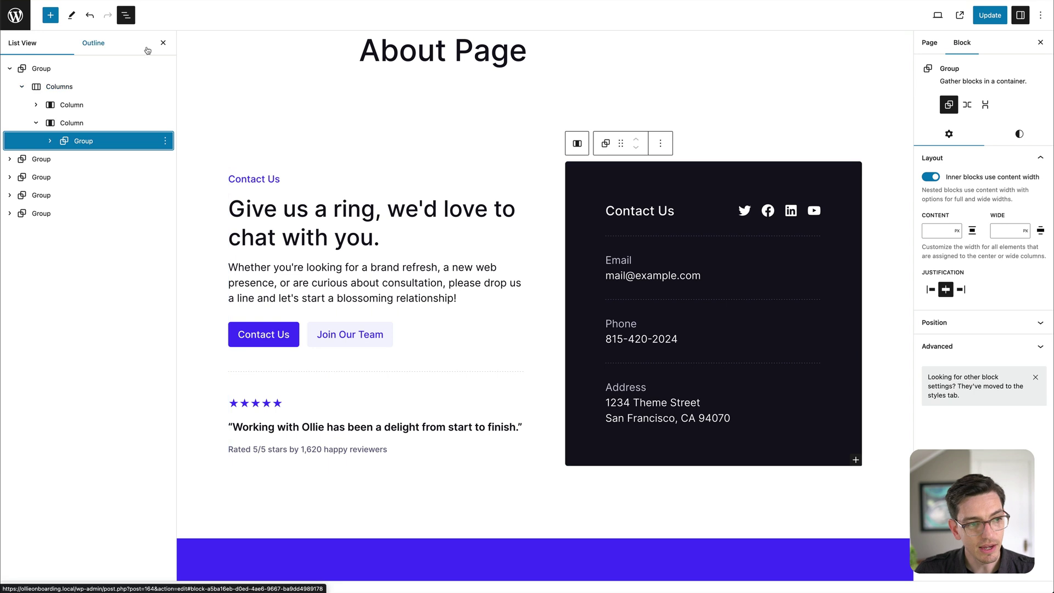
{"action": "left_click", "coordinate": [163, 42]}
{"action": "left_click", "coordinate": [485, 145]}
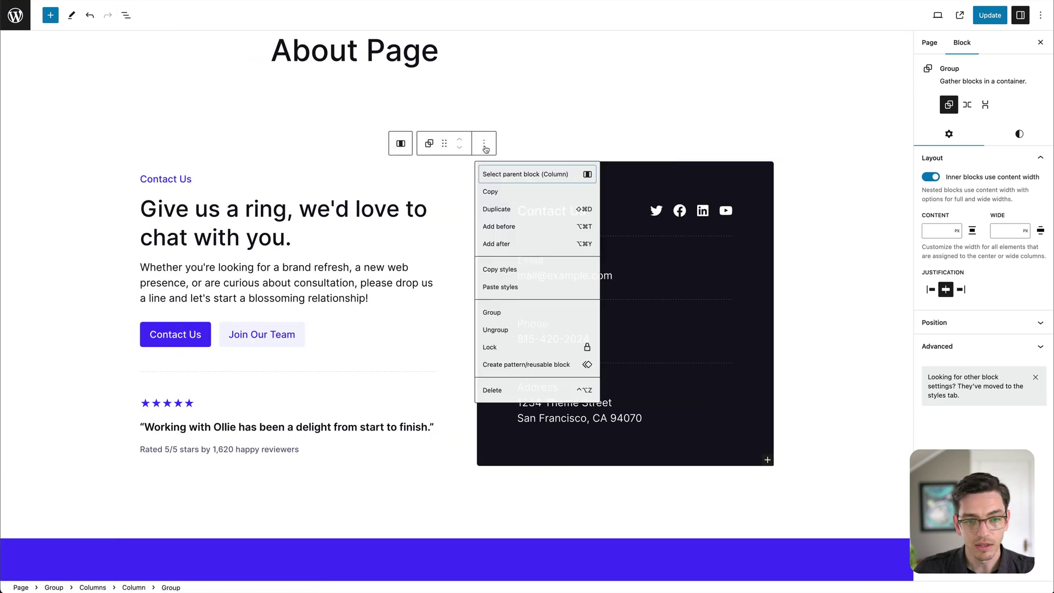
{"action": "left_click", "coordinate": [534, 375]}
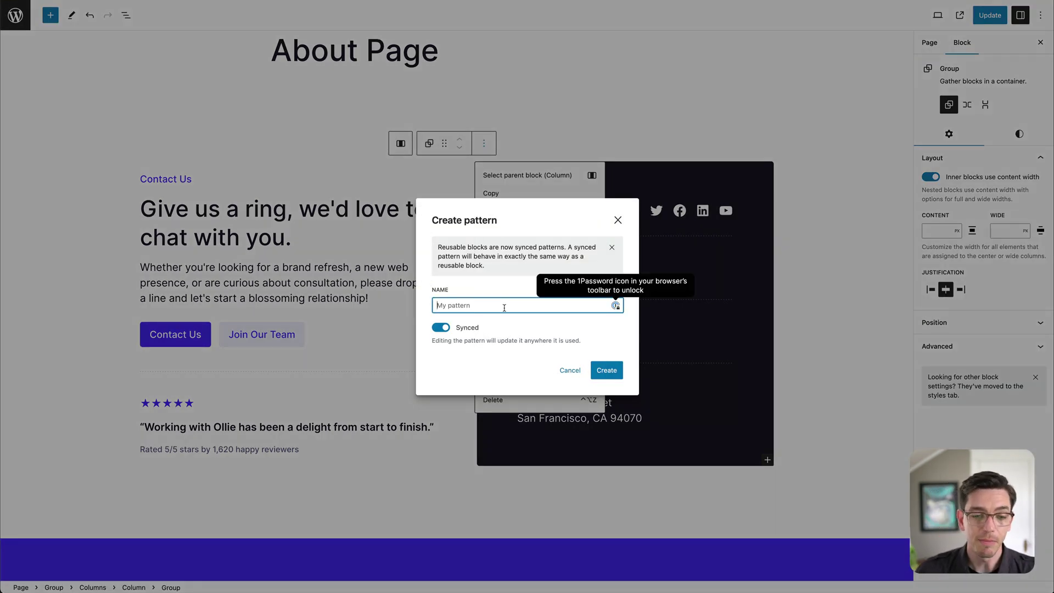
{"action": "type", "text": "Contactt"}
{"action": "key", "text": "BackSpace"}
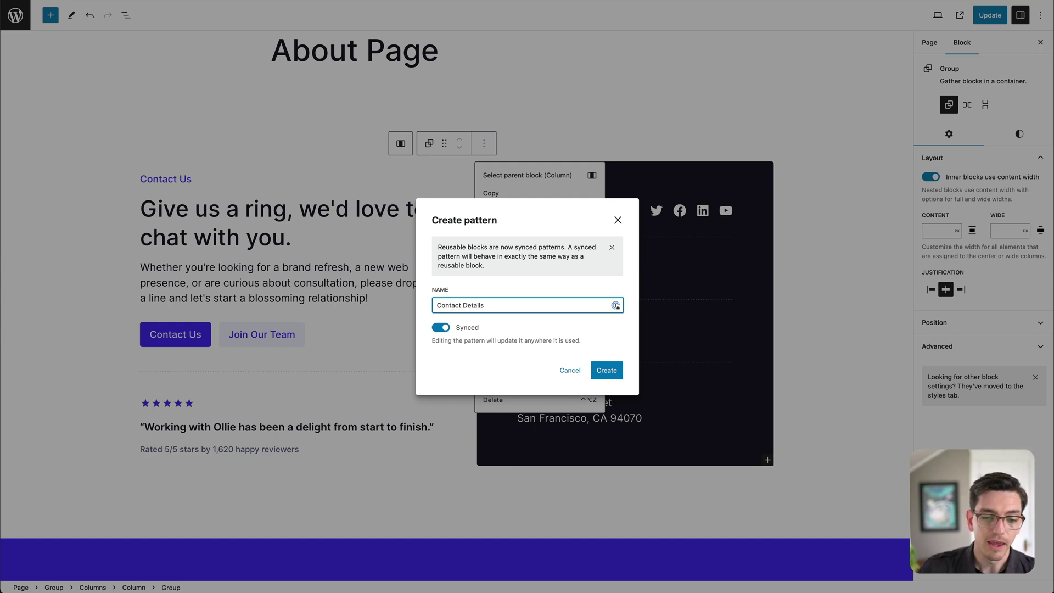
{"action": "left_click", "coordinate": [442, 328]}
{"action": "left_click", "coordinate": [607, 371]}
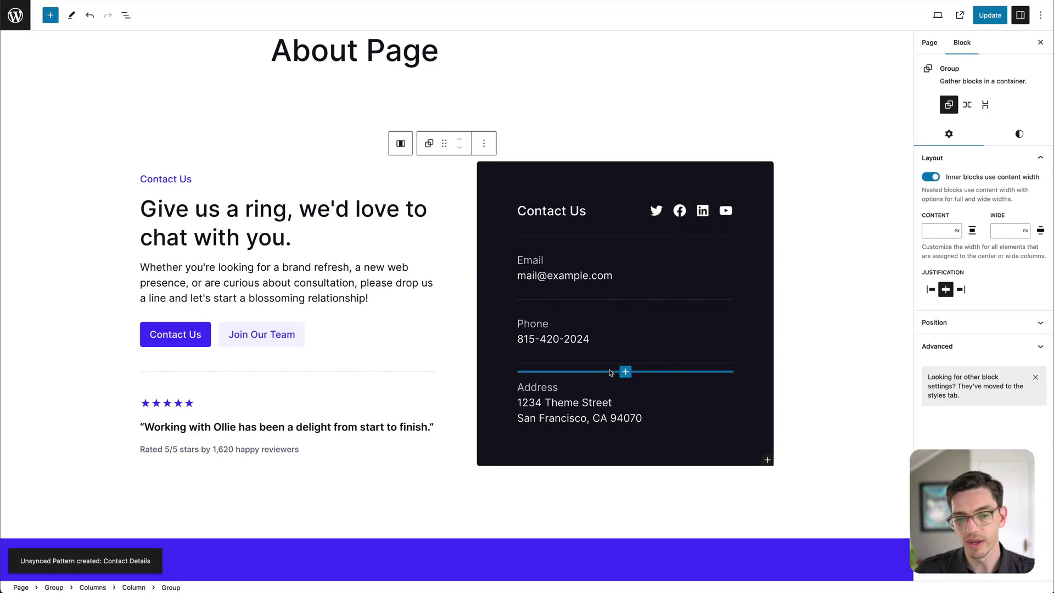
Step: Copy the group of the dark Contact Us card to the clipboard and select the surrounding section group
{"action": "left_click", "coordinate": [483, 143]}
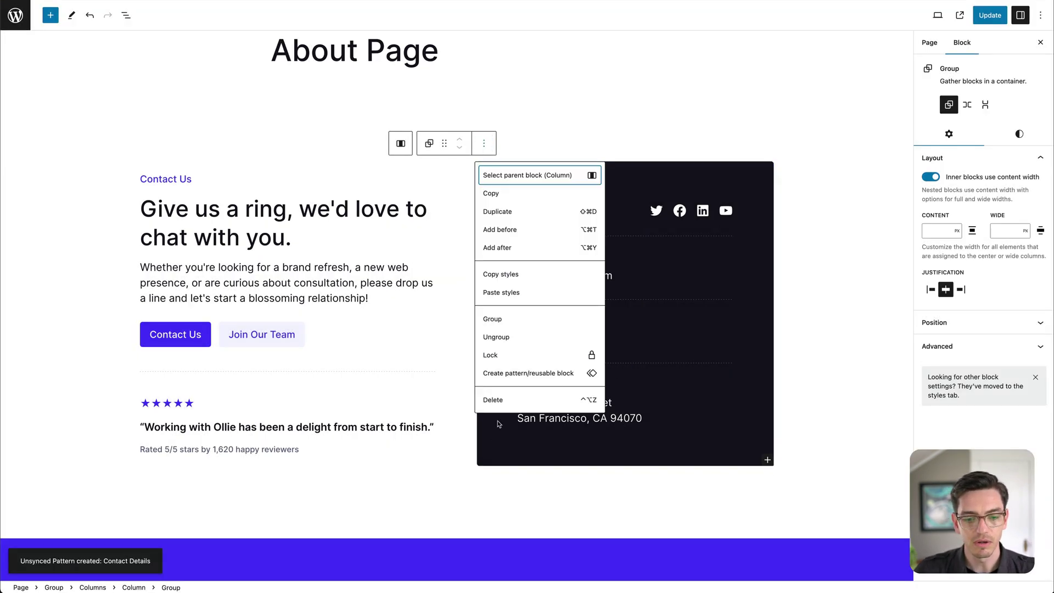
{"action": "left_click", "coordinate": [494, 194]}
{"action": "left_click", "coordinate": [823, 222]}
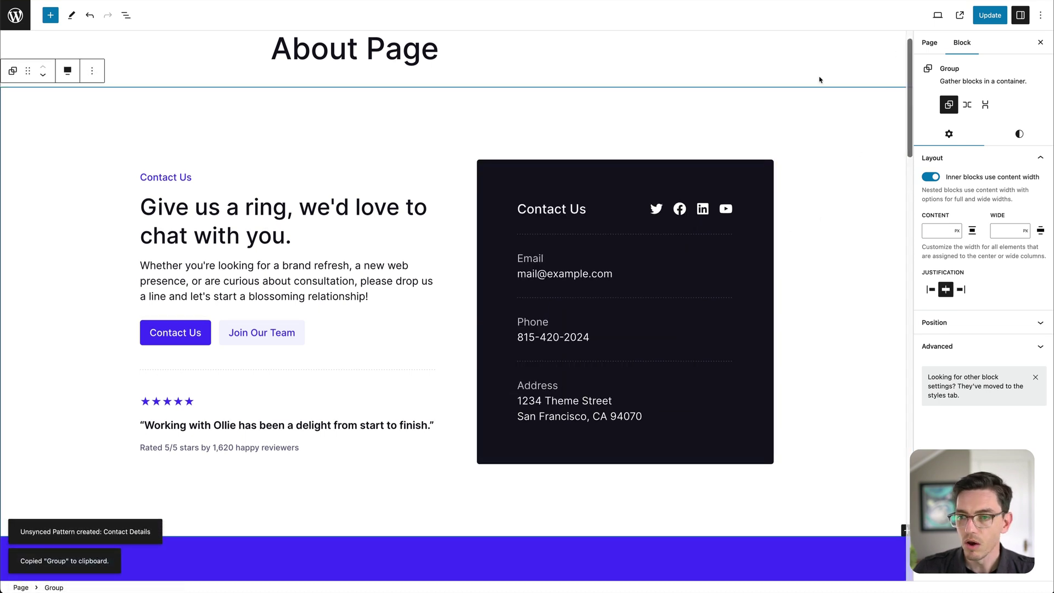
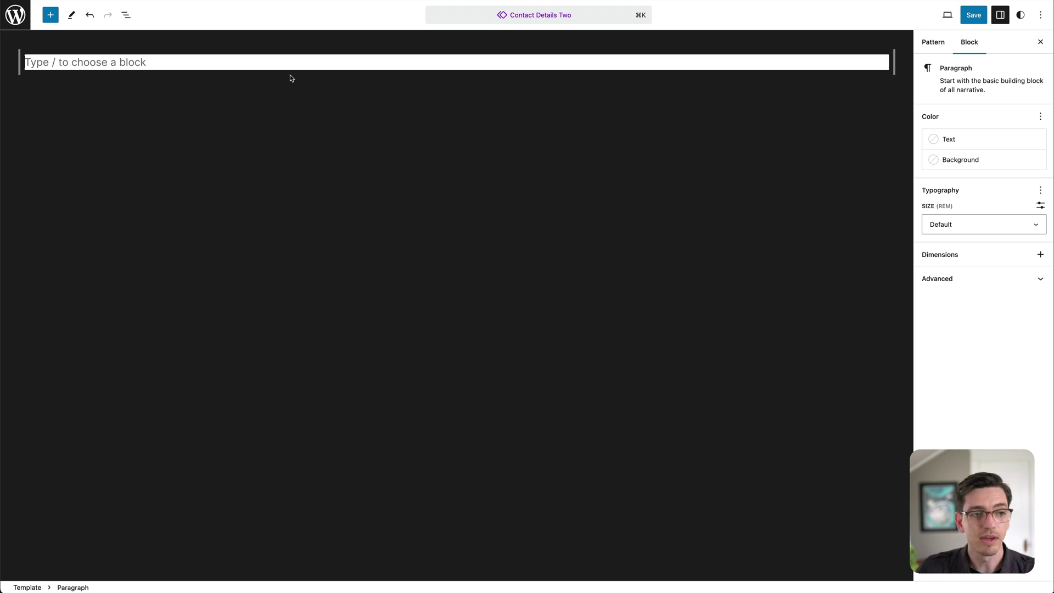
Step: Paste the copied contact card into the empty "Contact Details Two" pattern and go back to the patterns overview
{"action": "key", "text": "super+v"}
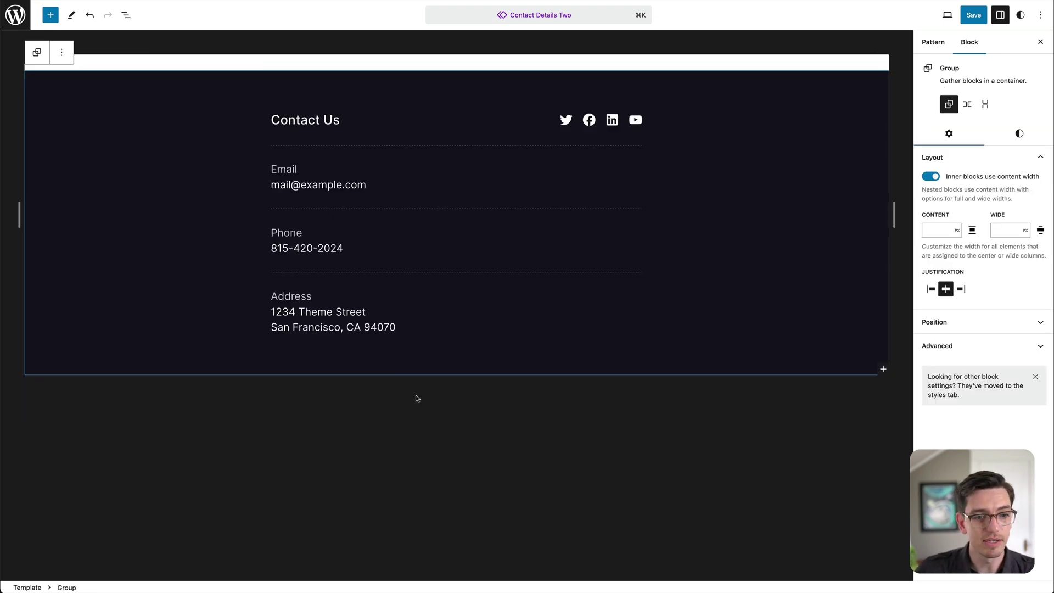
{"action": "left_click", "coordinate": [188, 61]}
{"action": "left_click", "coordinate": [449, 418]}
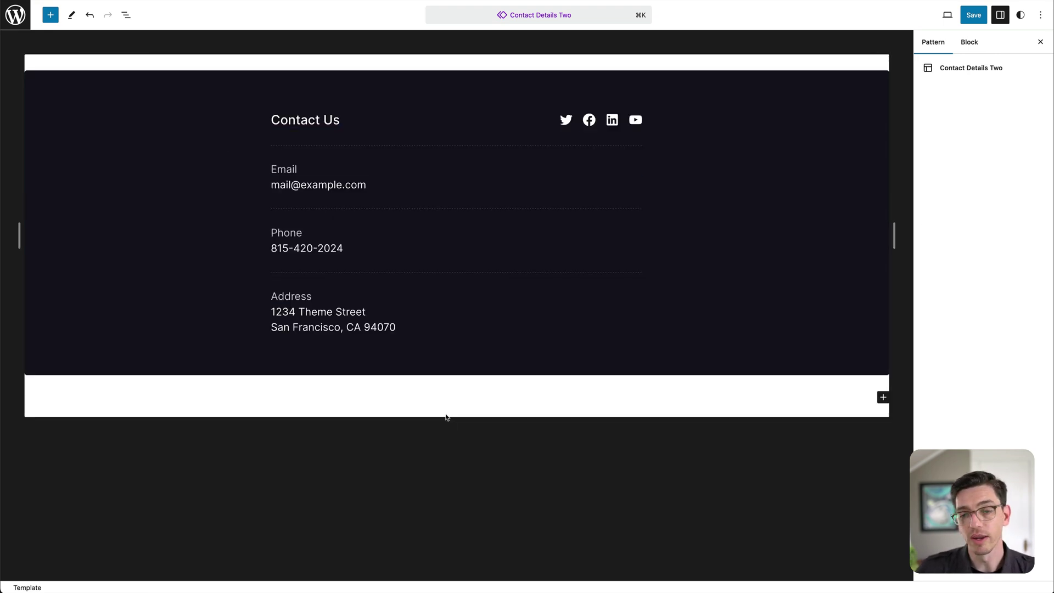
{"action": "left_click", "coordinate": [28, 22]}
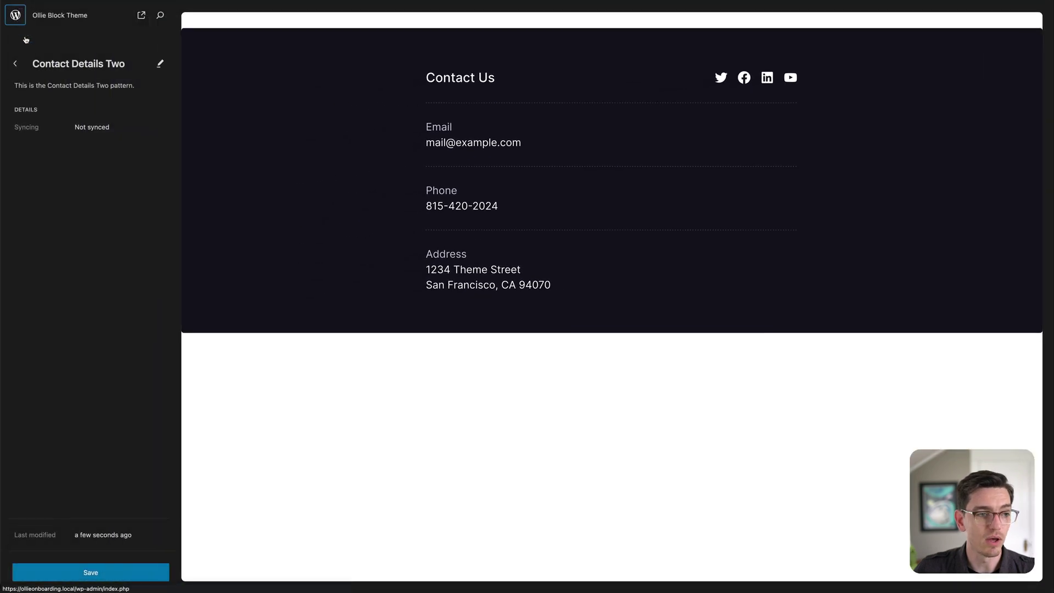
{"action": "left_click", "coordinate": [15, 64]}
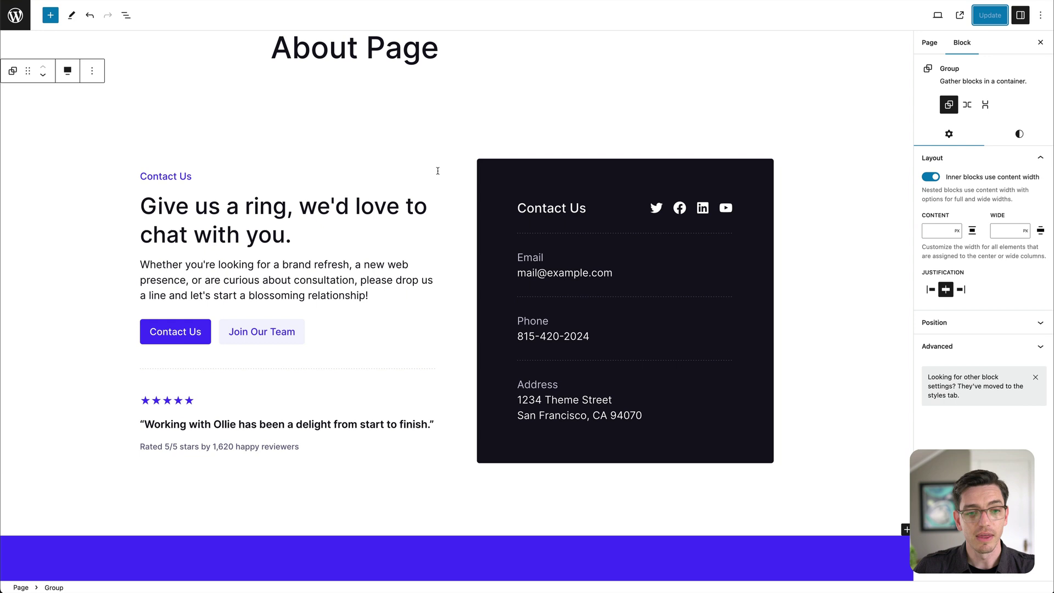
Step: Create a synced pattern named "Contact Info Synced" from the dark Contact Us card's group on the About page and update the page
{"action": "left_click", "coordinate": [457, 165]}
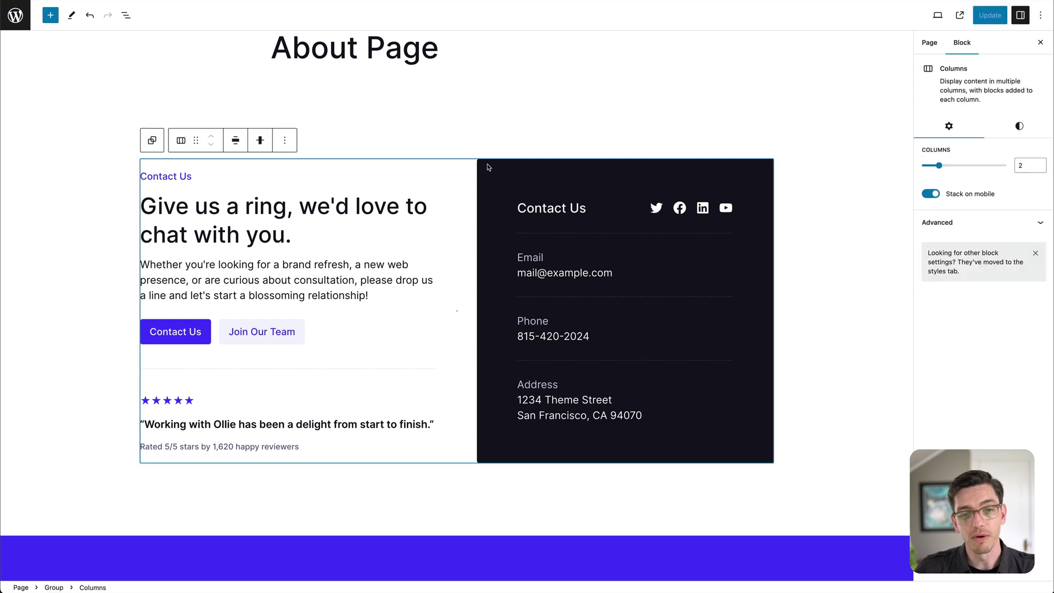
{"action": "left_click", "coordinate": [491, 169]}
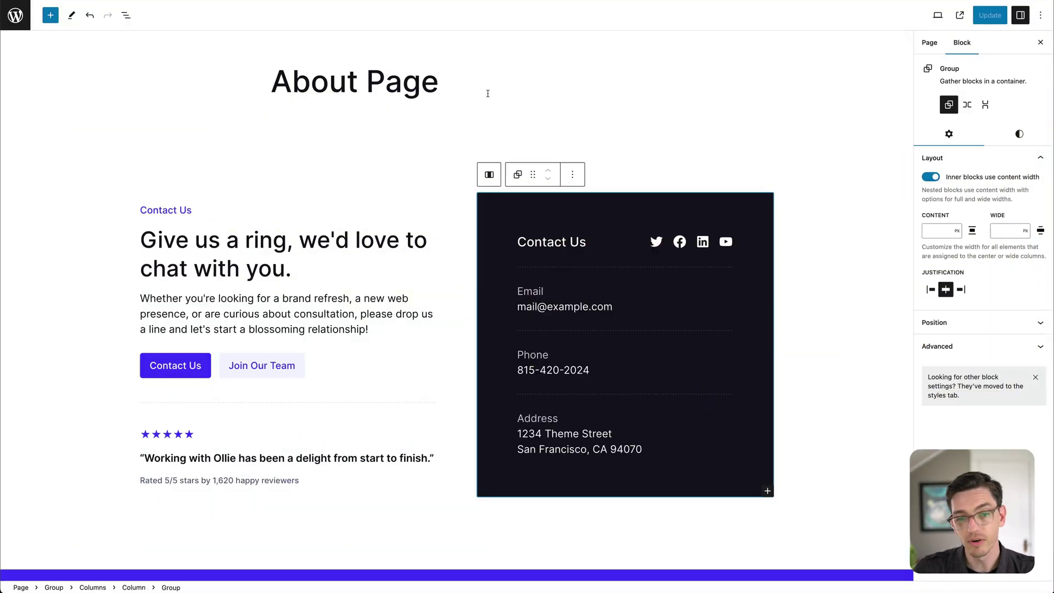
{"action": "left_click", "coordinate": [573, 172]}
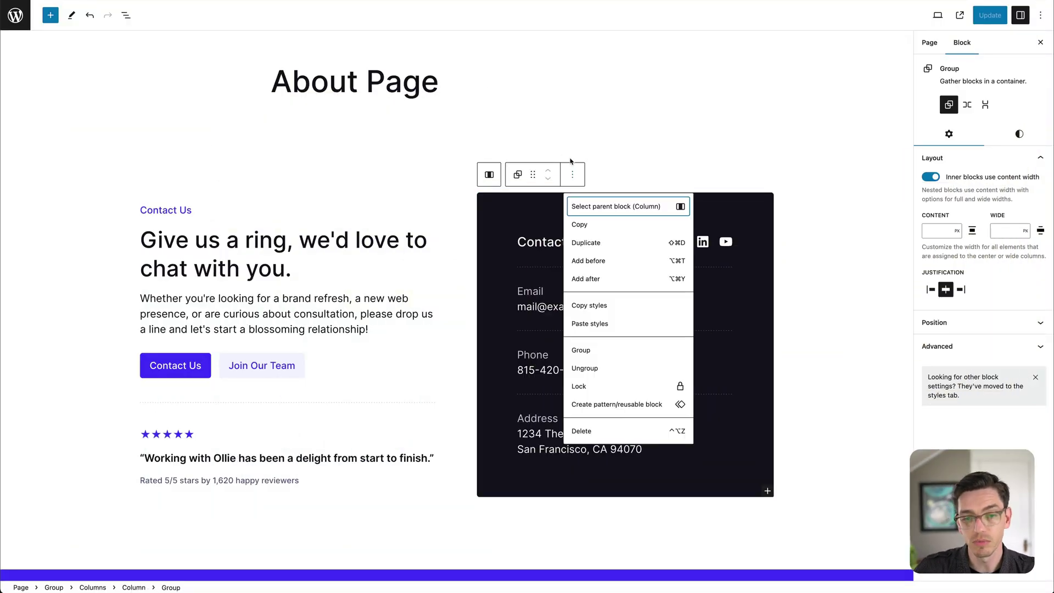
{"action": "left_click", "coordinate": [607, 410]}
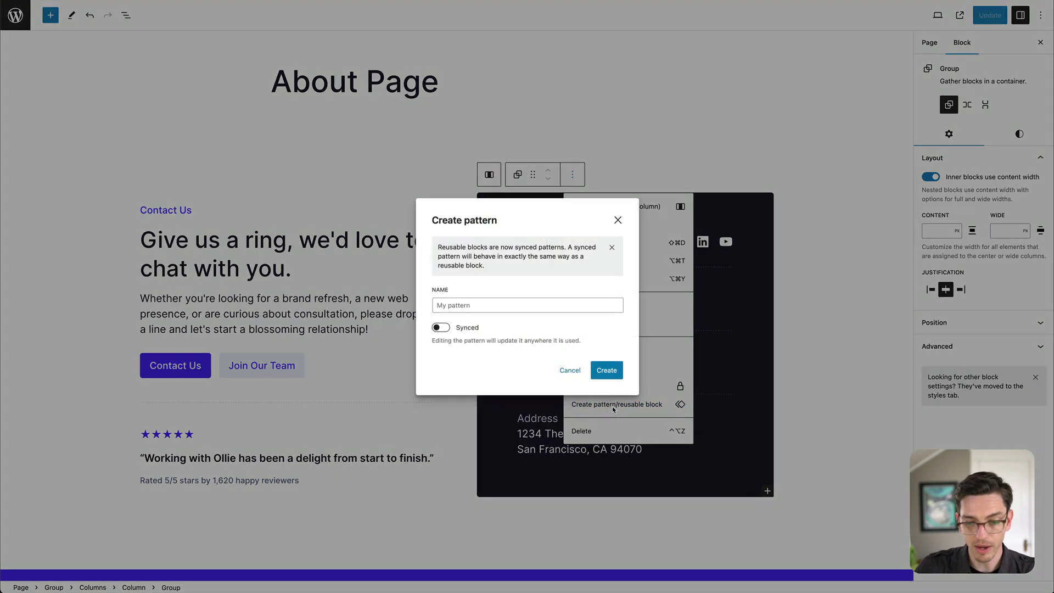
{"action": "left_click", "coordinate": [458, 327]}
{"action": "left_click", "coordinate": [466, 310]}
{"action": "type", "text": "Conta"}
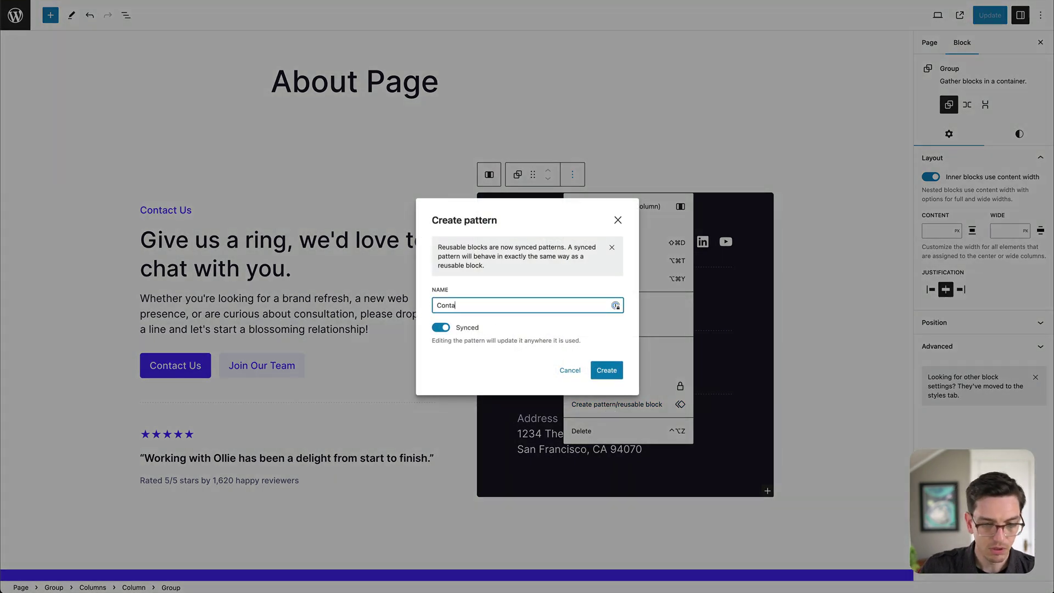
{"action": "type", "text": "ct Info Synced"}
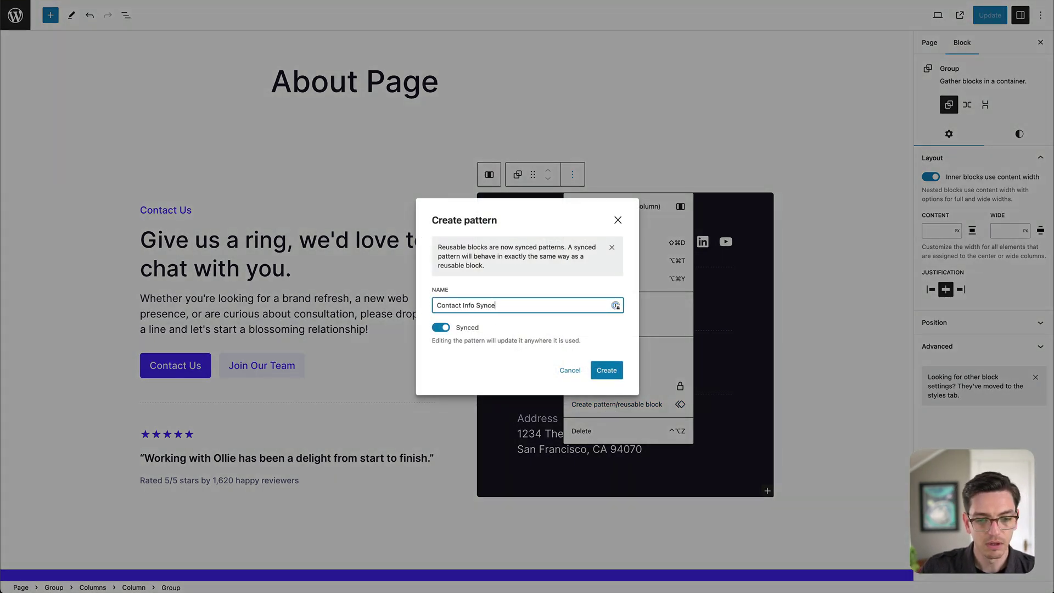
{"action": "left_click", "coordinate": [606, 372]}
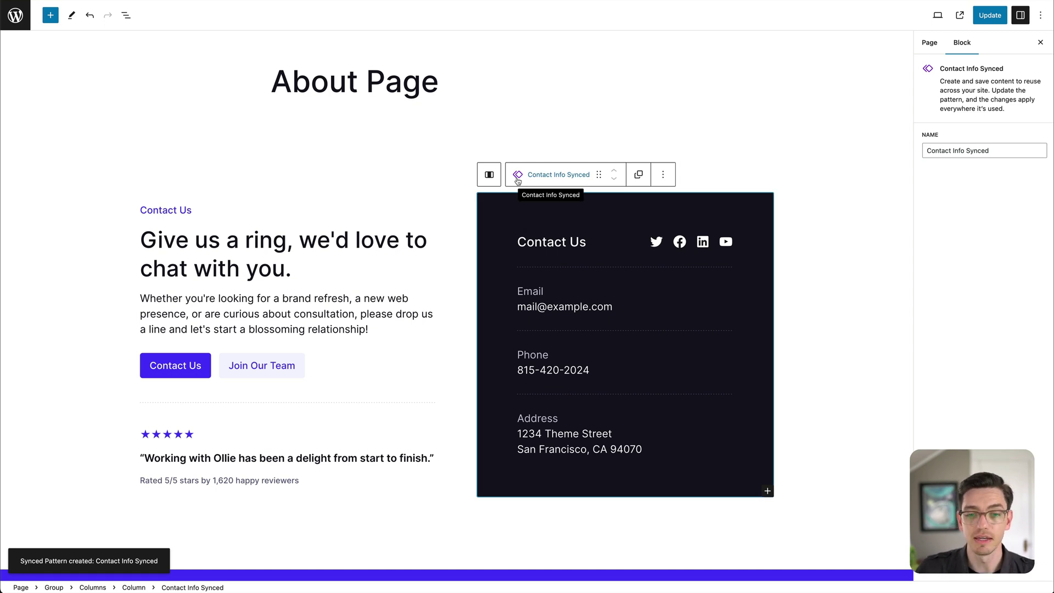
{"action": "left_click", "coordinate": [989, 15]}
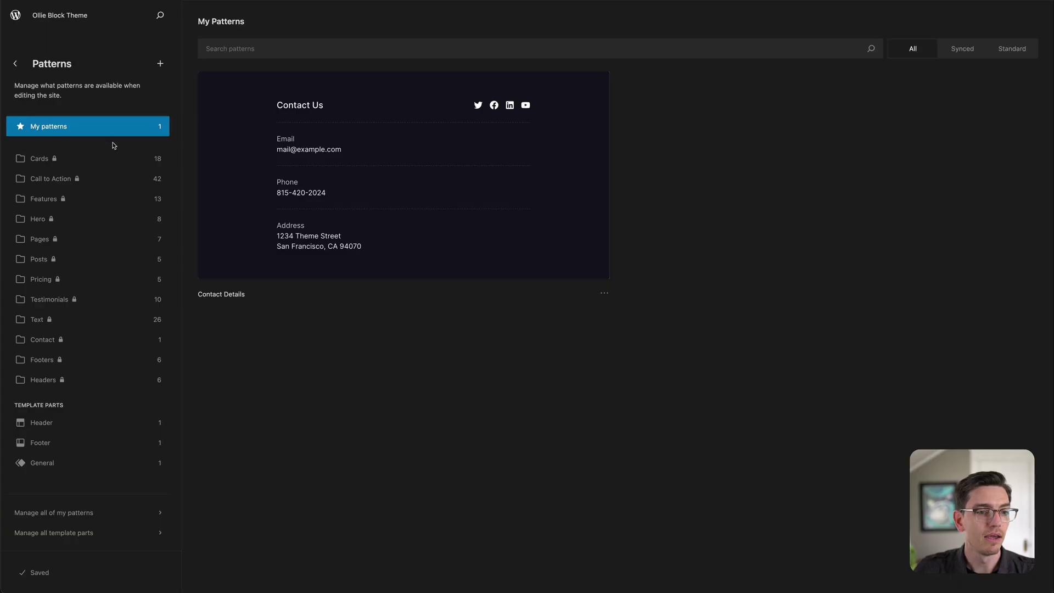
Step: Refresh the My Patterns library, open "Contact Info Synced", replace the name part of its email address and save the pattern
{"action": "key", "text": "super+r"}
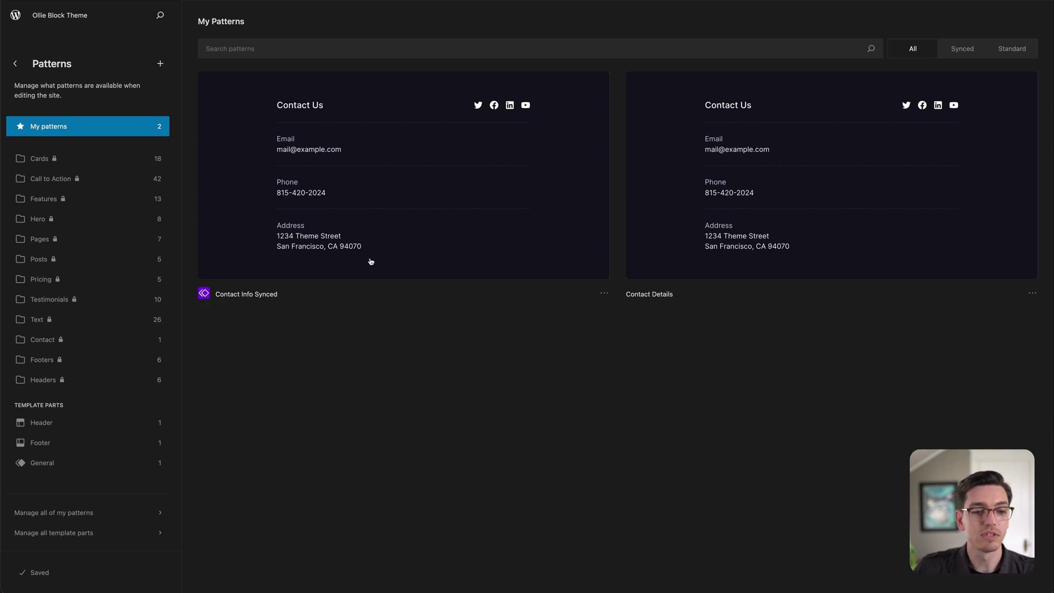
{"action": "left_click", "coordinate": [242, 195]}
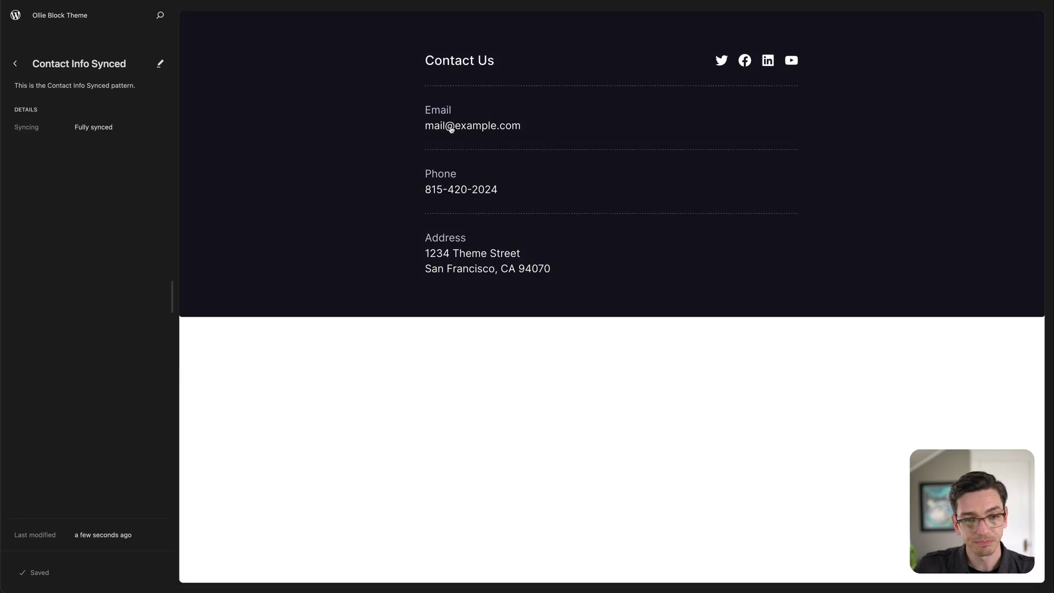
{"action": "left_click", "coordinate": [450, 127]}
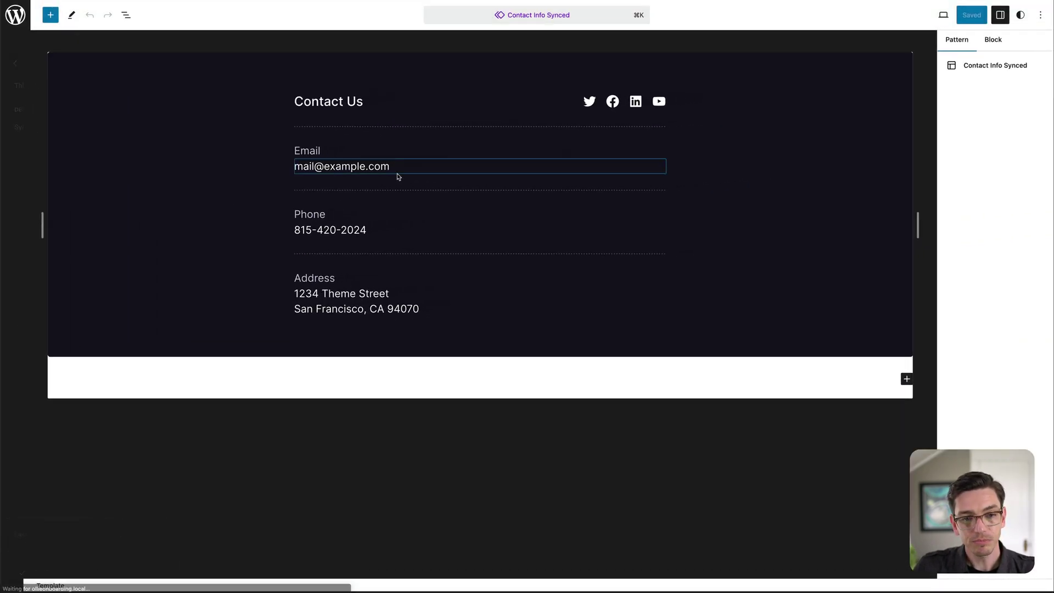
{"action": "double_click", "coordinate": [295, 168]}
{"action": "type", "text": "mike"}
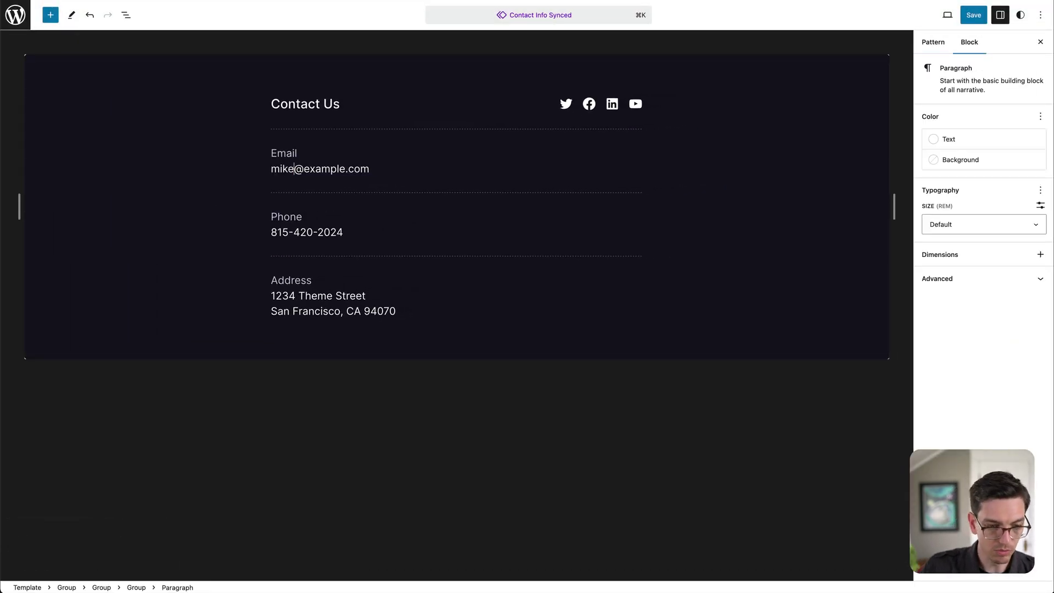
{"action": "left_click", "coordinate": [970, 18]}
{"action": "left_click", "coordinate": [961, 16]}
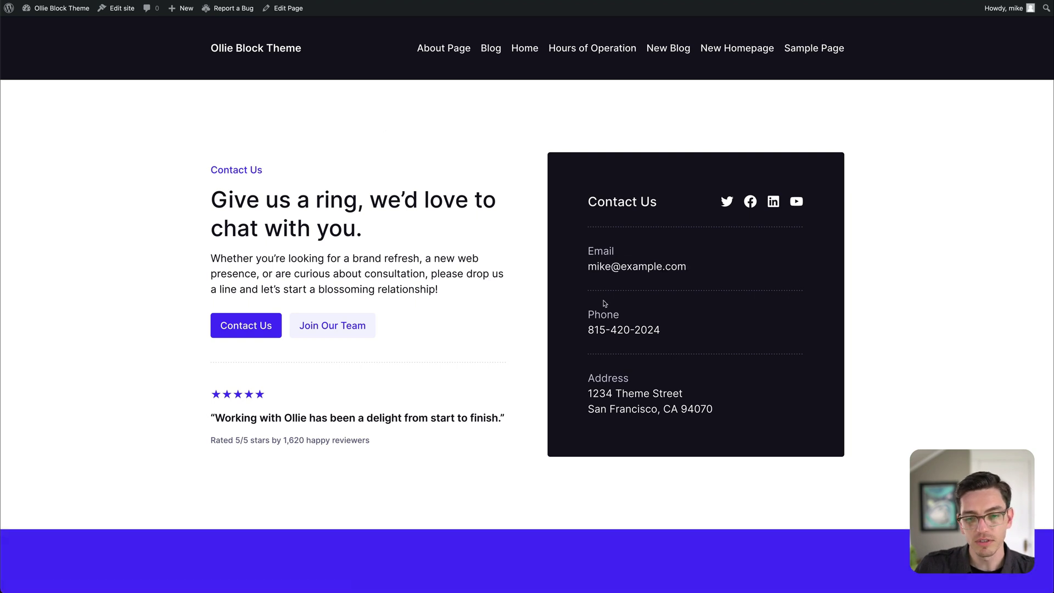
Step: Check the contact card's email address and the "Give us a ring" heading on the published About page
{"action": "mouse_move", "coordinate": [587, 267]}
{"action": "left_mouse_down"}
{"action": "mouse_move", "coordinate": [704, 268]}
{"action": "mouse_move", "coordinate": [582, 267]}
{"action": "left_mouse_up"}
{"action": "left_click", "coordinate": [689, 267]}
{"action": "left_click", "coordinate": [582, 266]}
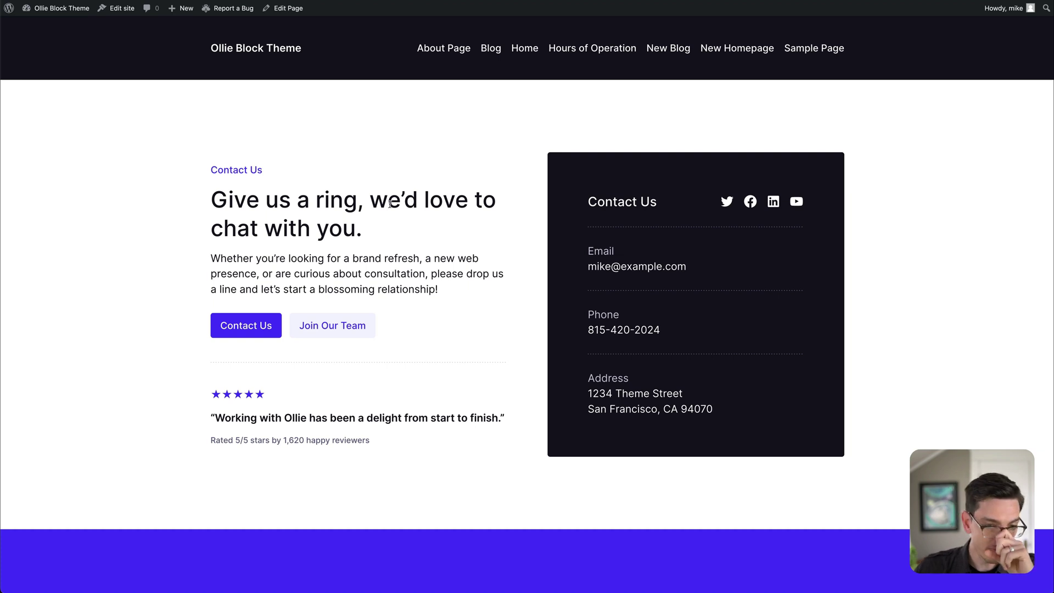
{"action": "left_click_drag", "start_coordinate": [367, 224], "coordinate": [196, 206]}
{"action": "left_click", "coordinate": [231, 176]}
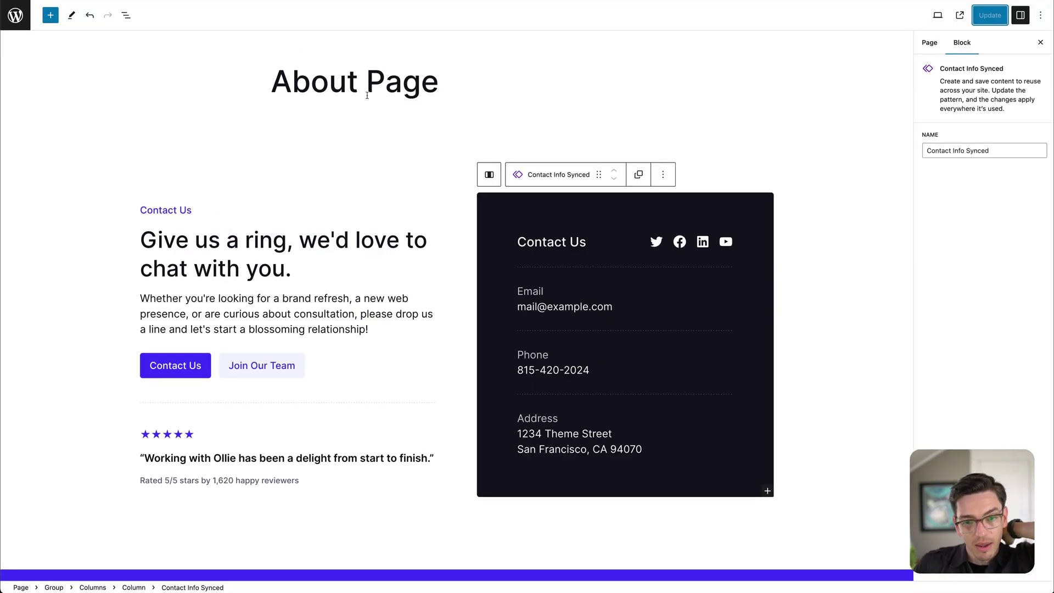
Step: Detach the contact card on the About page from the "Contact Info Synced" pattern
{"action": "left_click", "coordinate": [399, 104]}
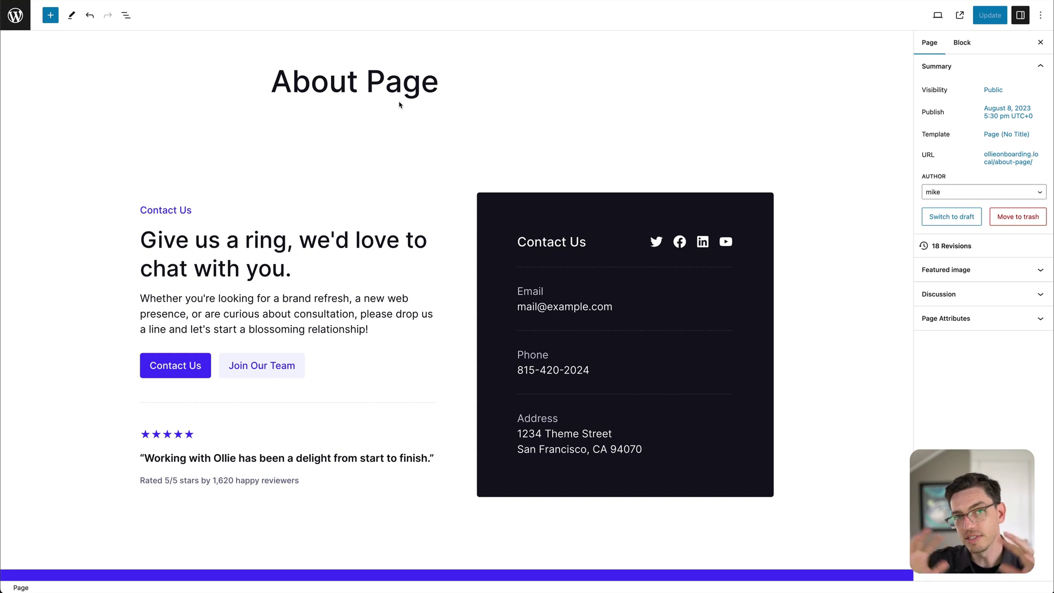
{"action": "left_click", "coordinate": [483, 195]}
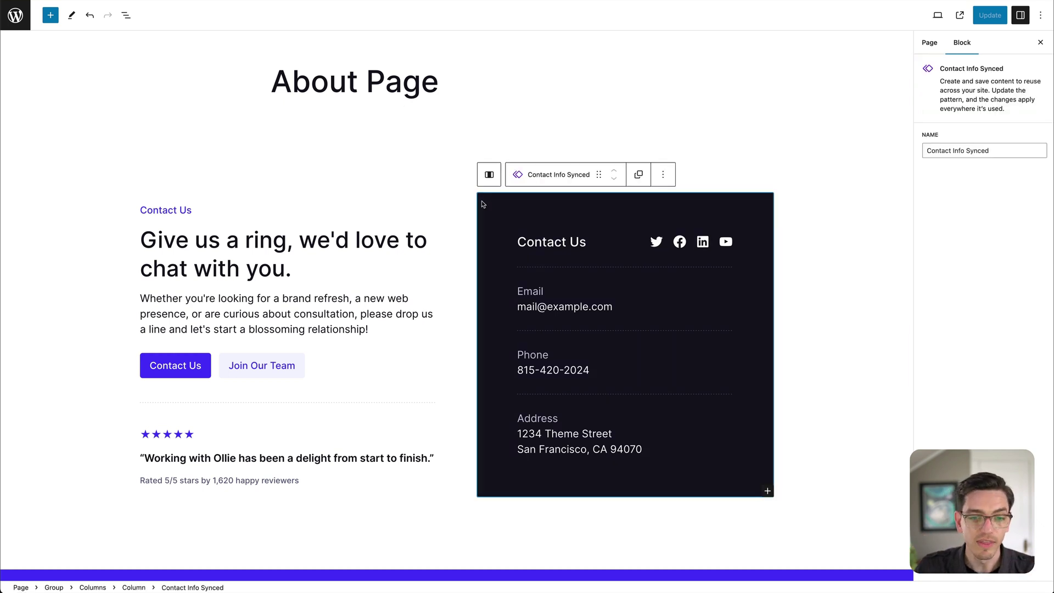
{"action": "left_click", "coordinate": [663, 175]}
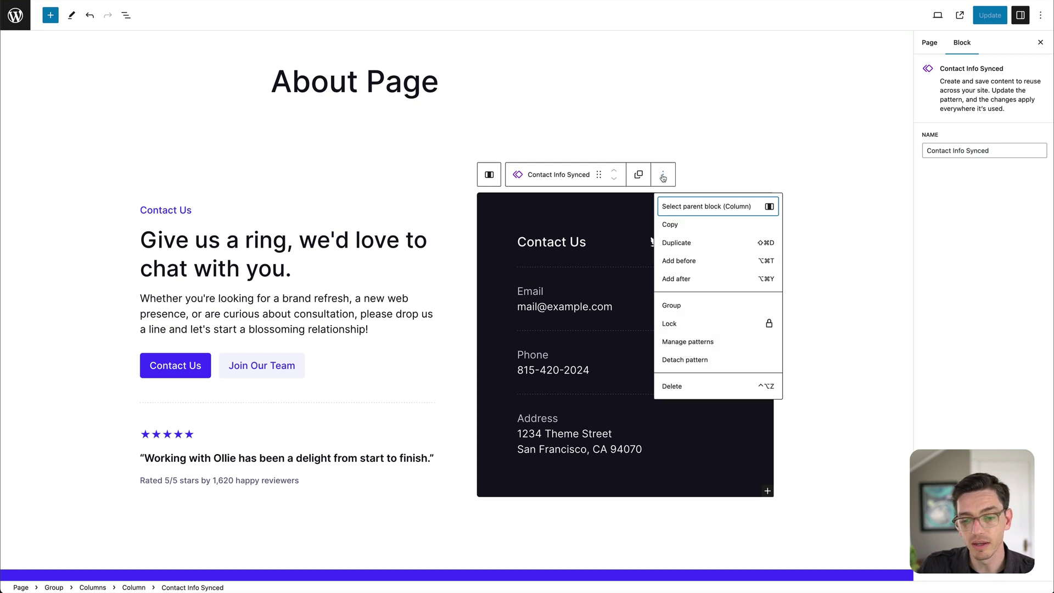
{"action": "left_click", "coordinate": [682, 360]}
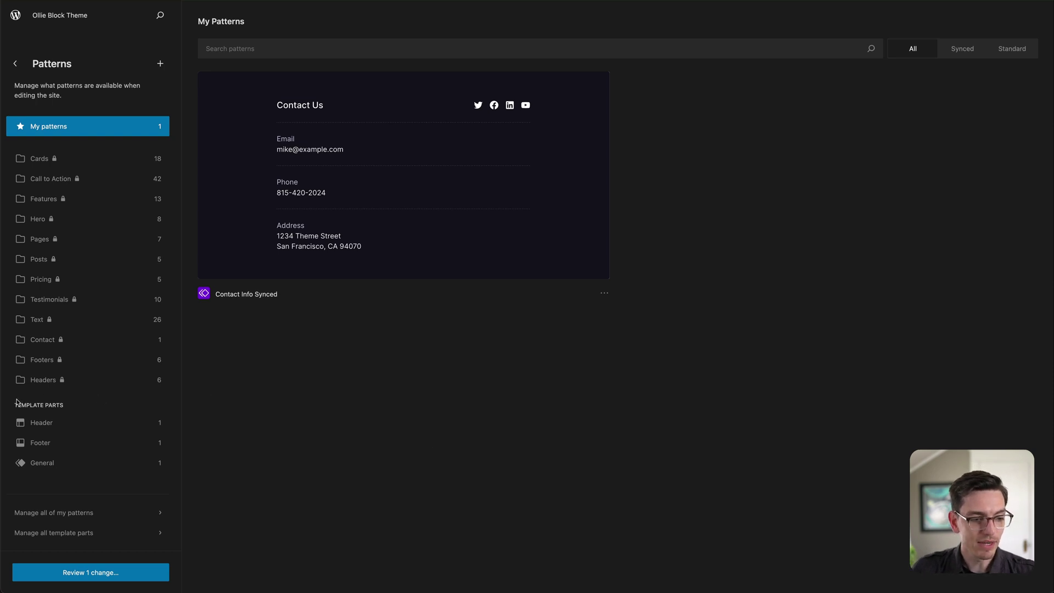
Step: View the Header template part, then examine the Header's block nesting in the Pages template's List View and collapse it
{"action": "left_click", "coordinate": [44, 422]}
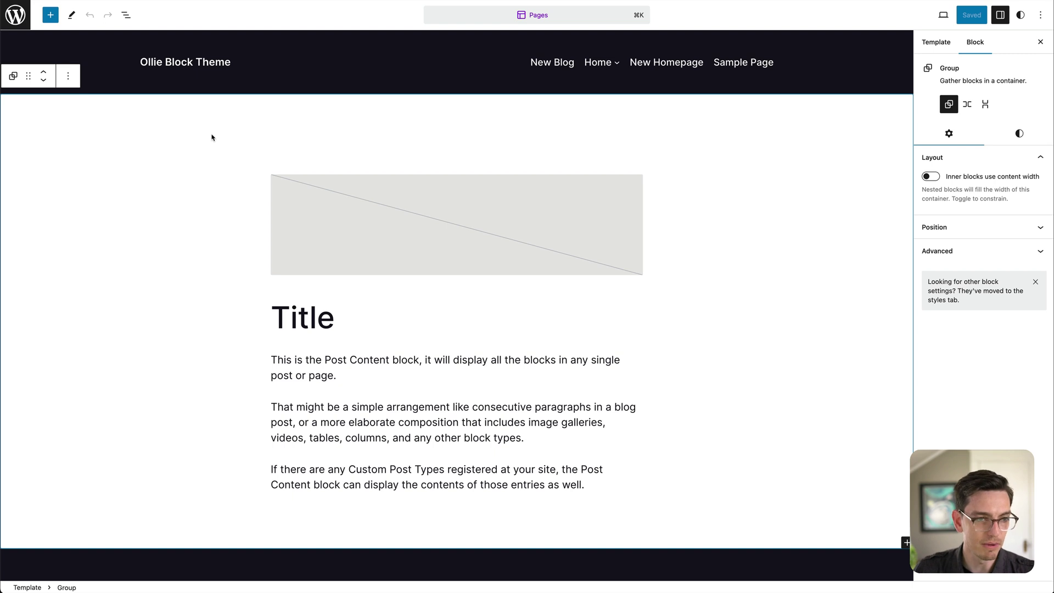
{"action": "left_click", "coordinate": [208, 93]}
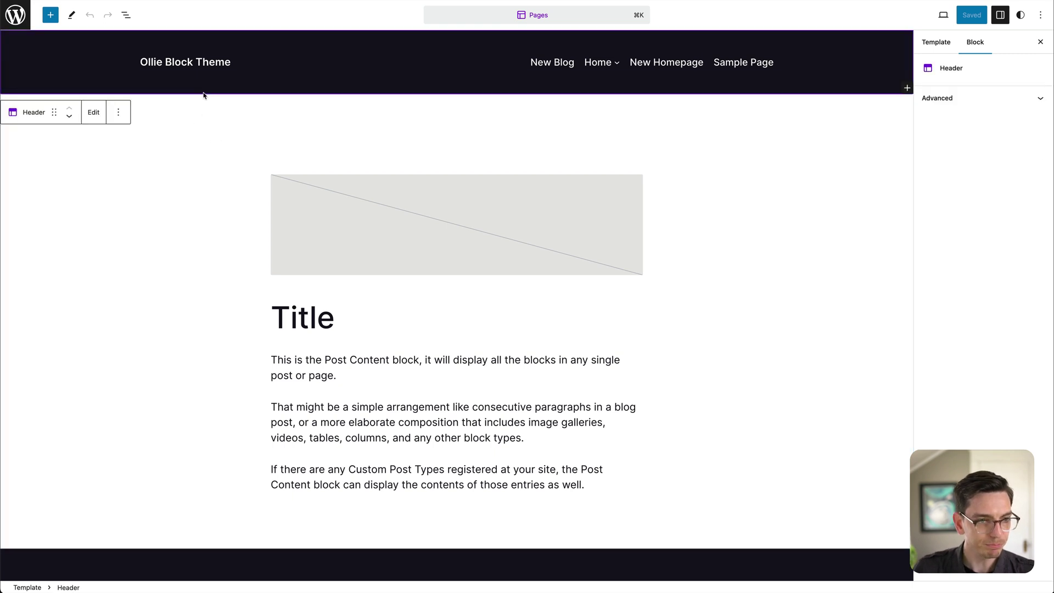
{"action": "left_click", "coordinate": [117, 81]}
{"action": "left_click", "coordinate": [126, 14]}
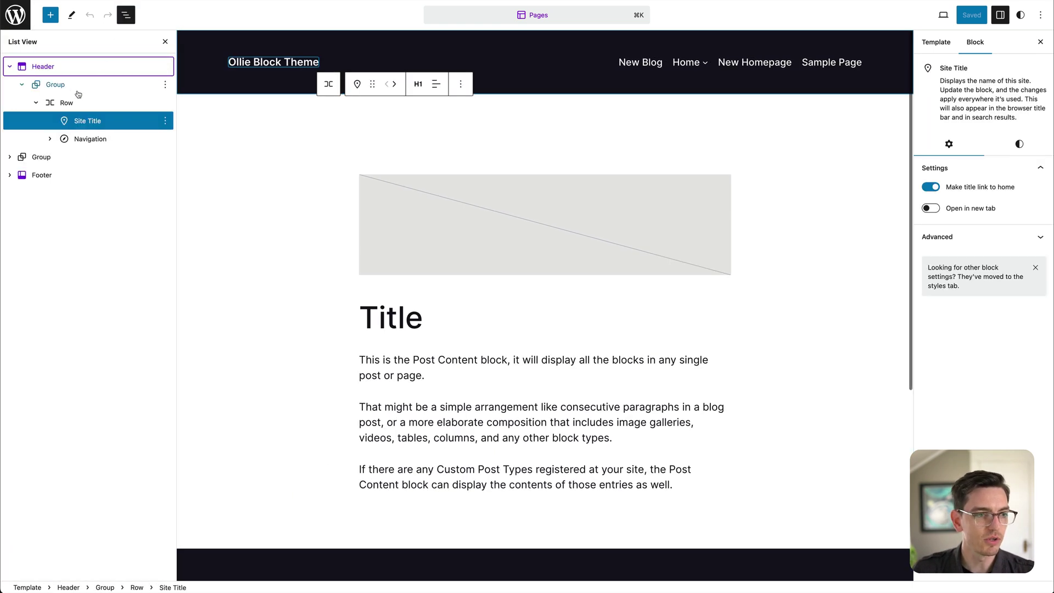
{"action": "left_click", "coordinate": [40, 68]}
{"action": "left_click", "coordinate": [9, 67]}
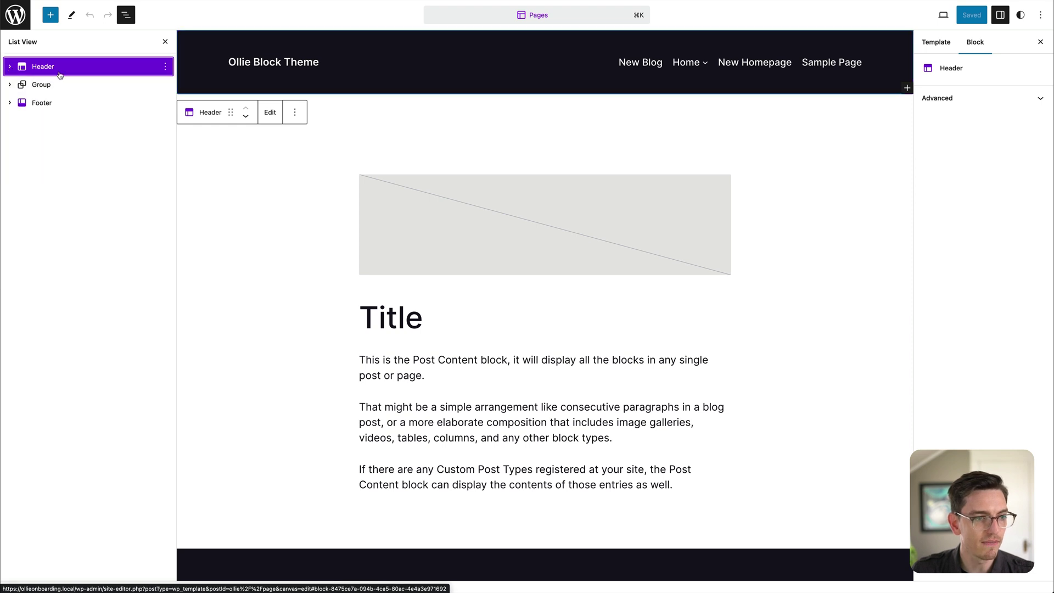
Step: Replace the Pages template's header with the "Header Light With Banner" pattern and close the List View
{"action": "left_click", "coordinate": [164, 67]}
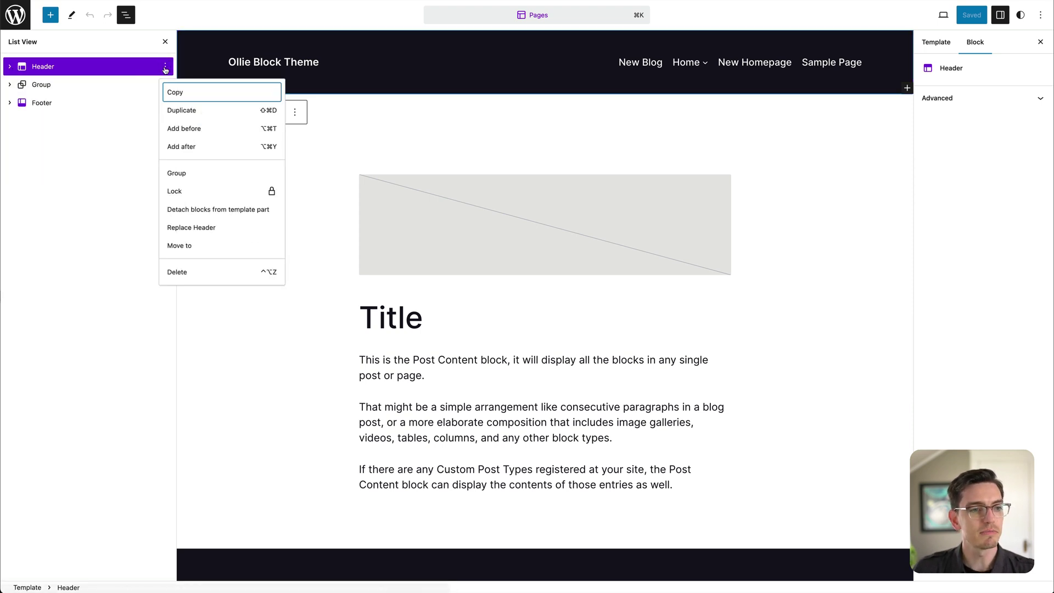
{"action": "left_click", "coordinate": [199, 229]}
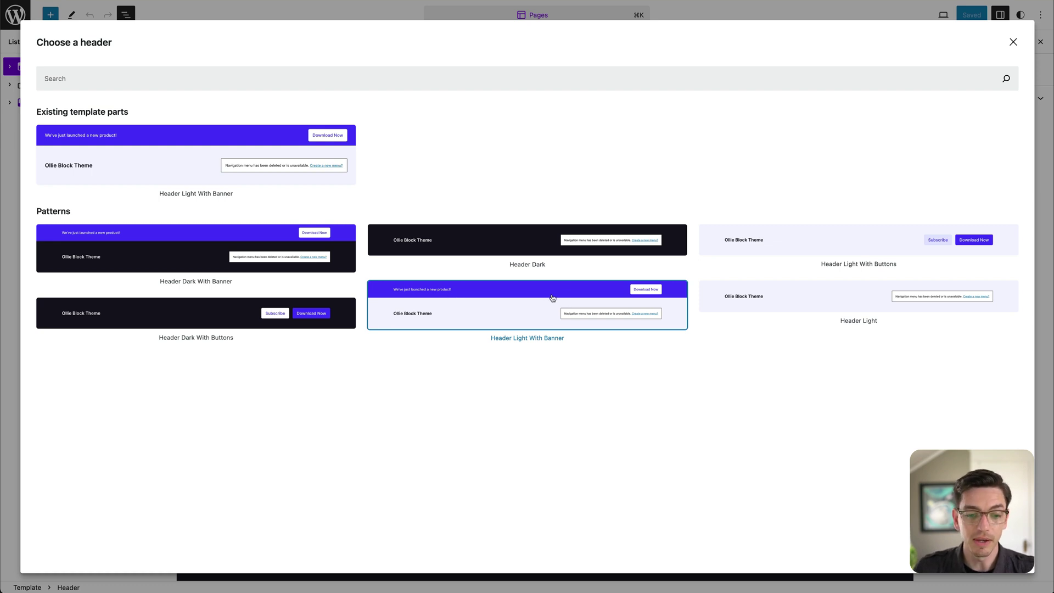
{"action": "left_click", "coordinate": [498, 296]}
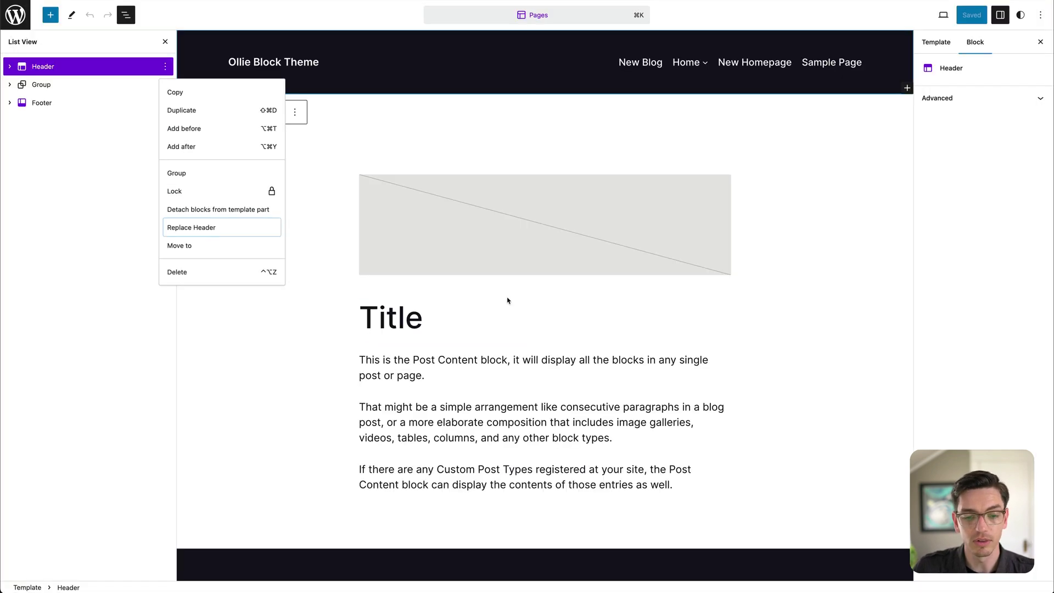
{"action": "left_click", "coordinate": [164, 41]}
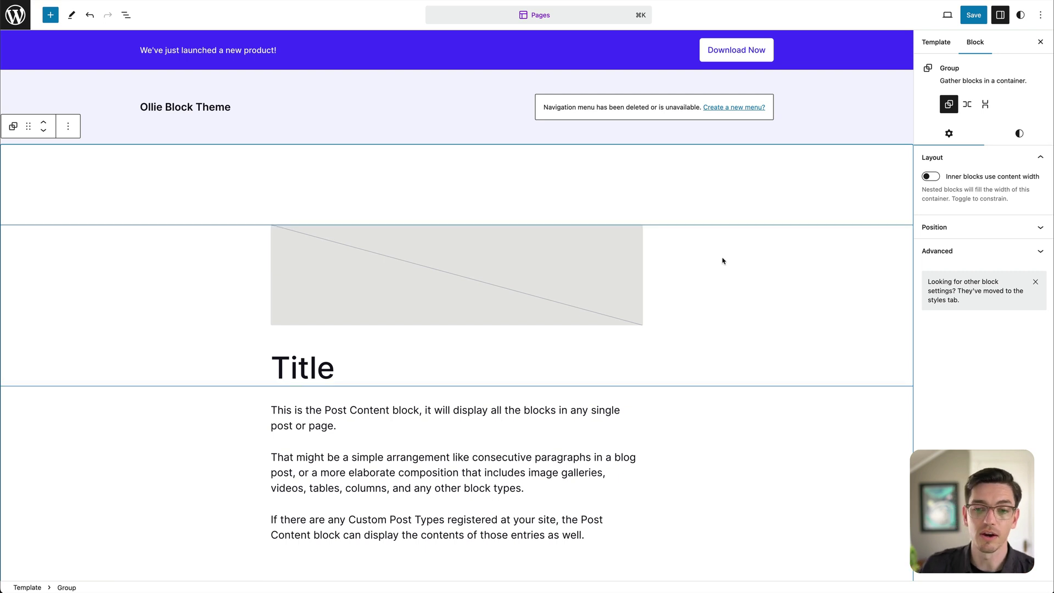
Step: Replace the Pages template's footer with the "Footer Light" pattern
{"action": "scroll", "coordinate": [721, 259], "scroll_direction": "down", "scroll_amount": 6}
{"action": "left_click", "coordinate": [332, 279]}
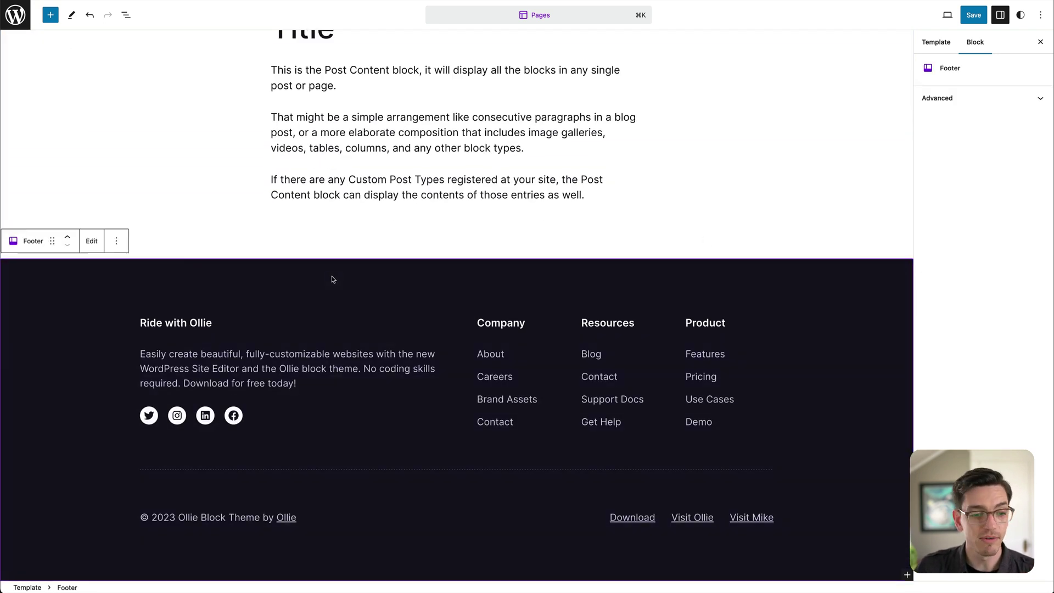
{"action": "left_click", "coordinate": [116, 240]}
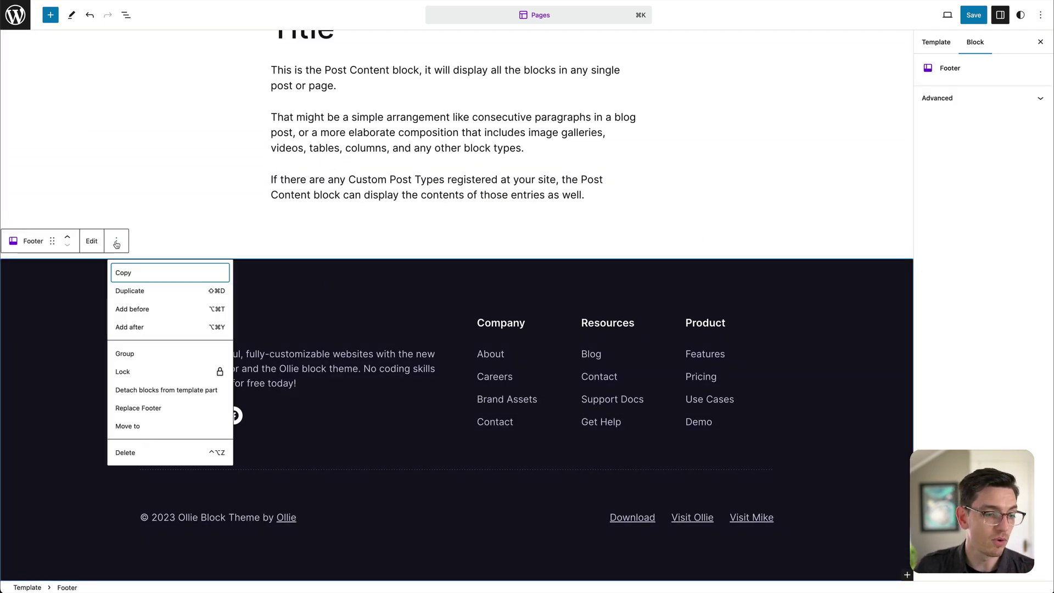
{"action": "left_click", "coordinate": [138, 408]}
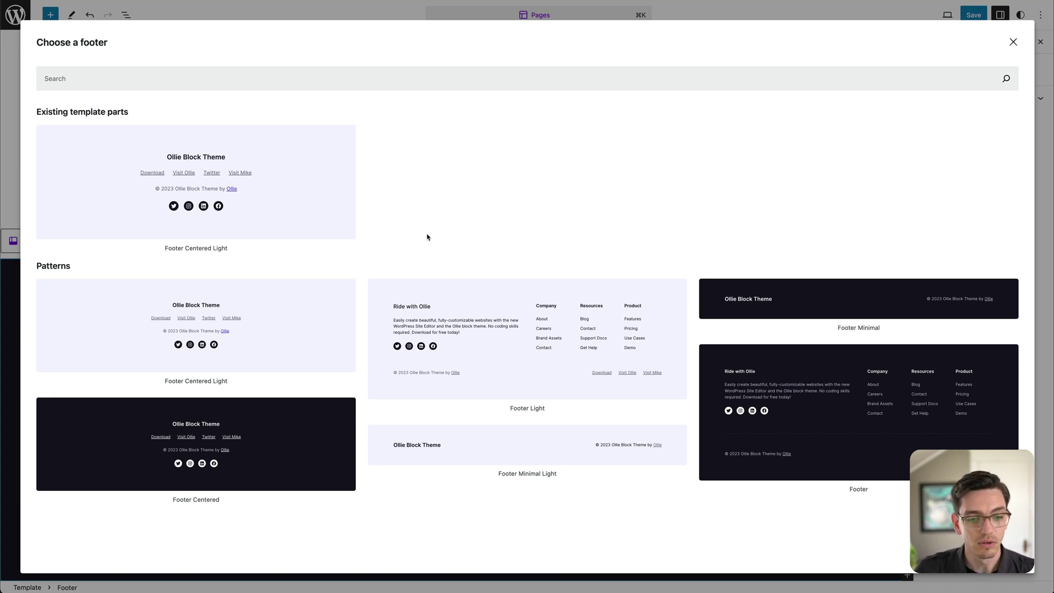
{"action": "left_click", "coordinate": [404, 289]}
{"action": "scroll", "coordinate": [773, 285], "scroll_direction": "down", "scroll_amount": 5}
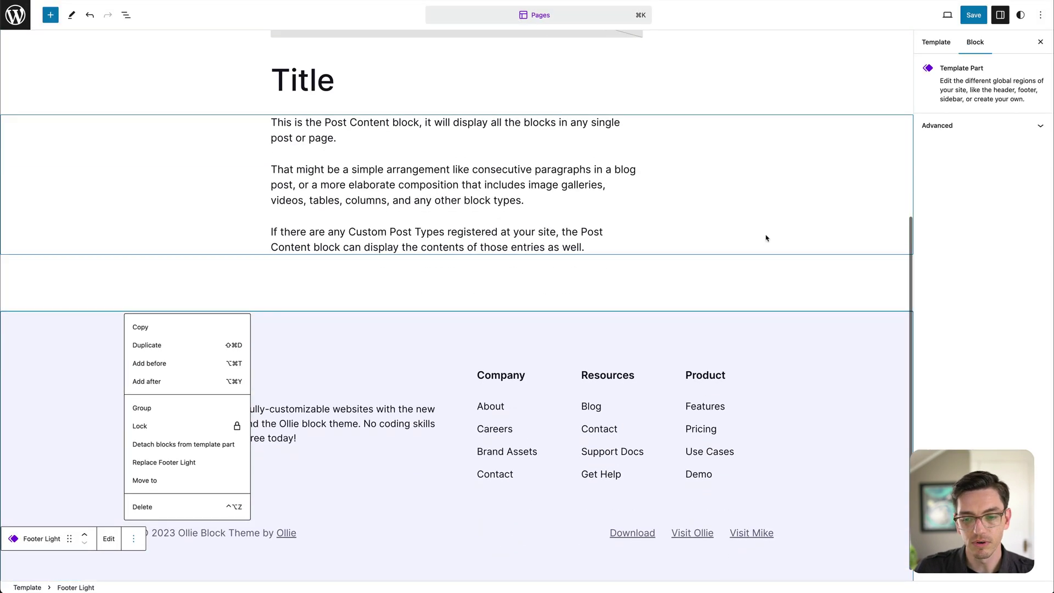
{"action": "left_click", "coordinate": [766, 237]}
{"action": "scroll", "coordinate": [760, 233], "scroll_direction": "down", "scroll_amount": 1}
{"action": "left_click", "coordinate": [760, 245]}
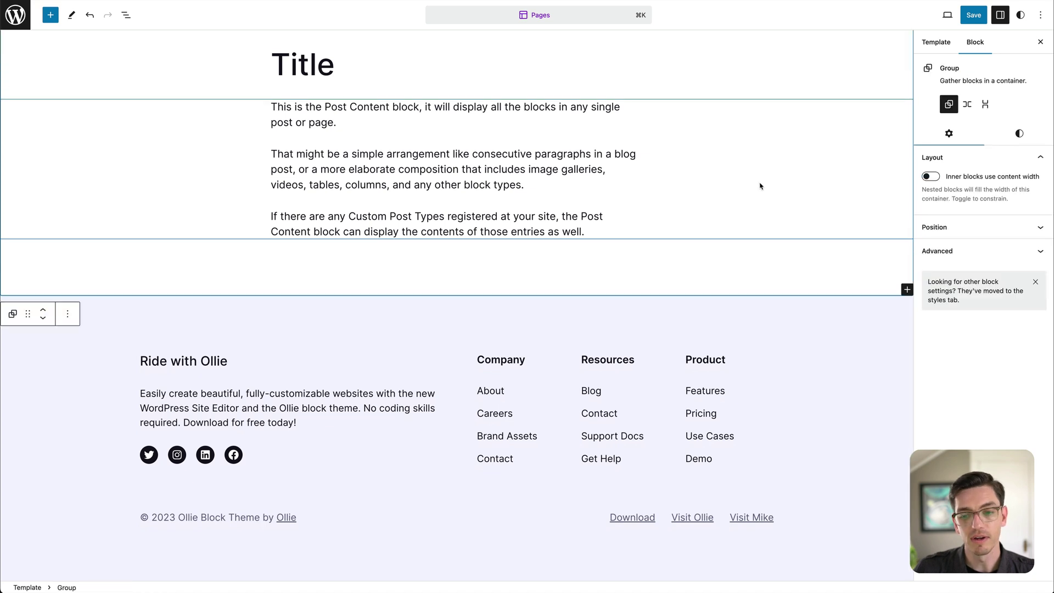